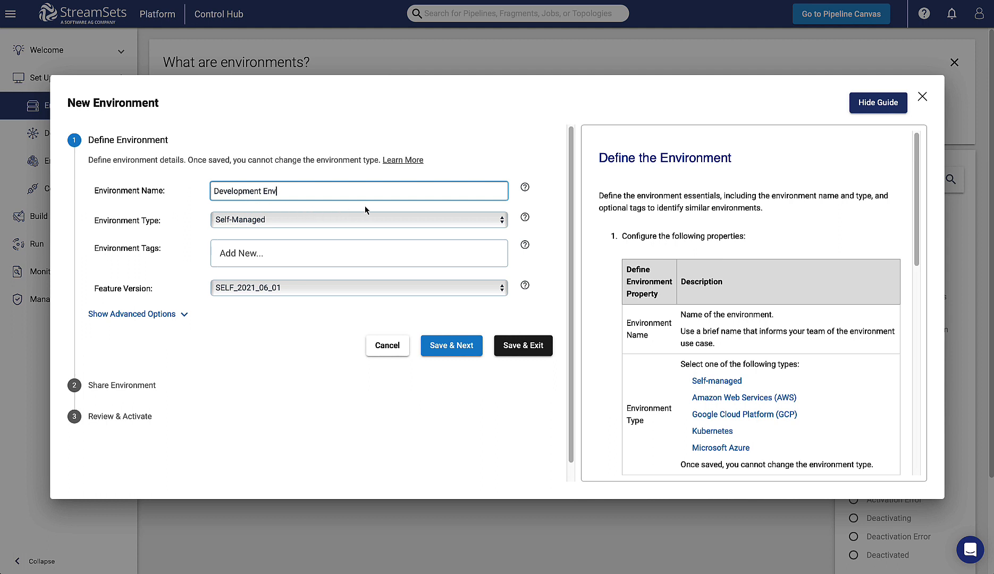
Step: Add the tag dev to the new Development Env environment
{"action": "left_click", "coordinate": [324, 252]}
{"action": "type", "text": "dev"}
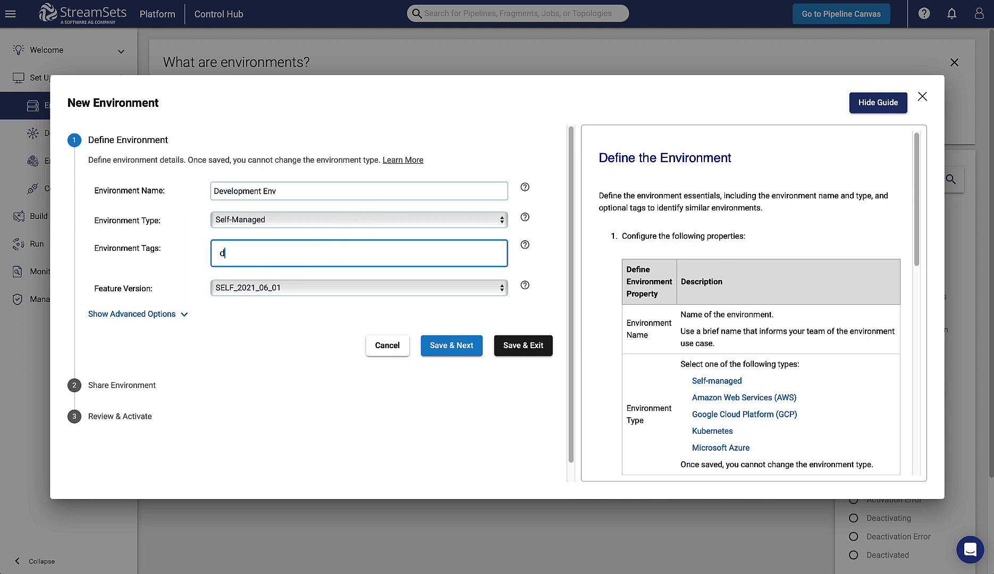
{"action": "left_click", "coordinate": [299, 343]}
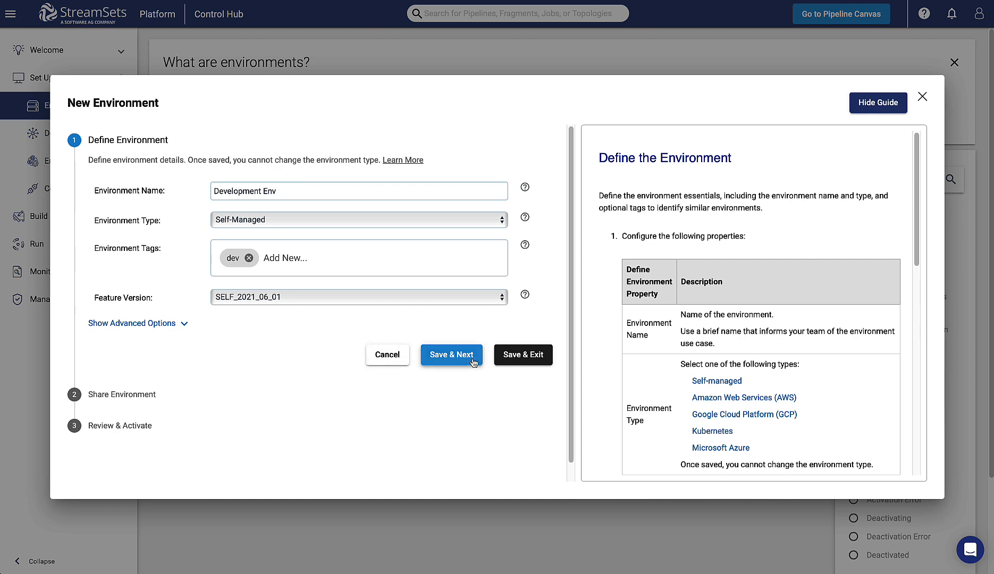
Step: Save the environment with its default sharing, then activate it and begin adding a deployment
{"action": "left_click", "coordinate": [455, 365]}
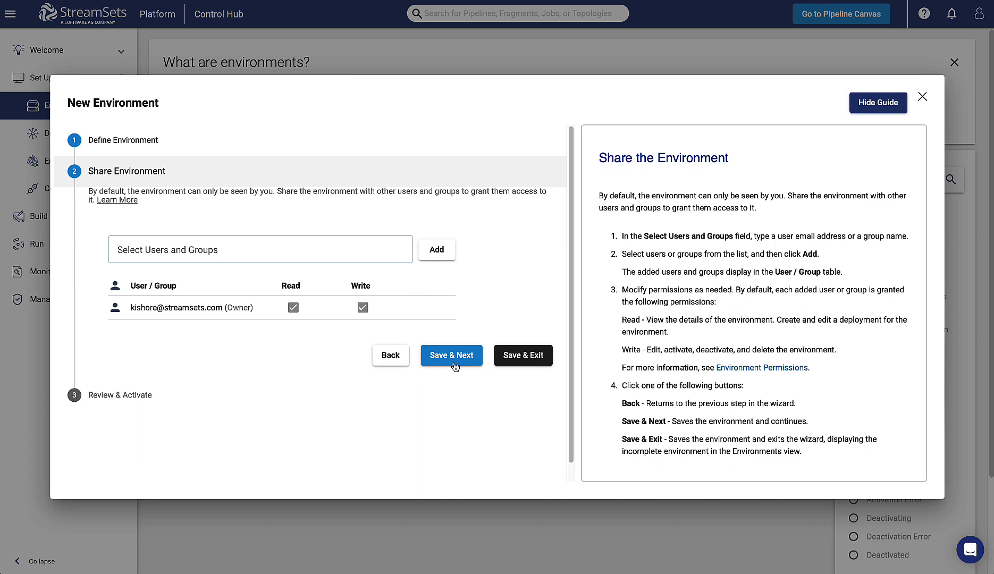
{"action": "left_click", "coordinate": [453, 355]}
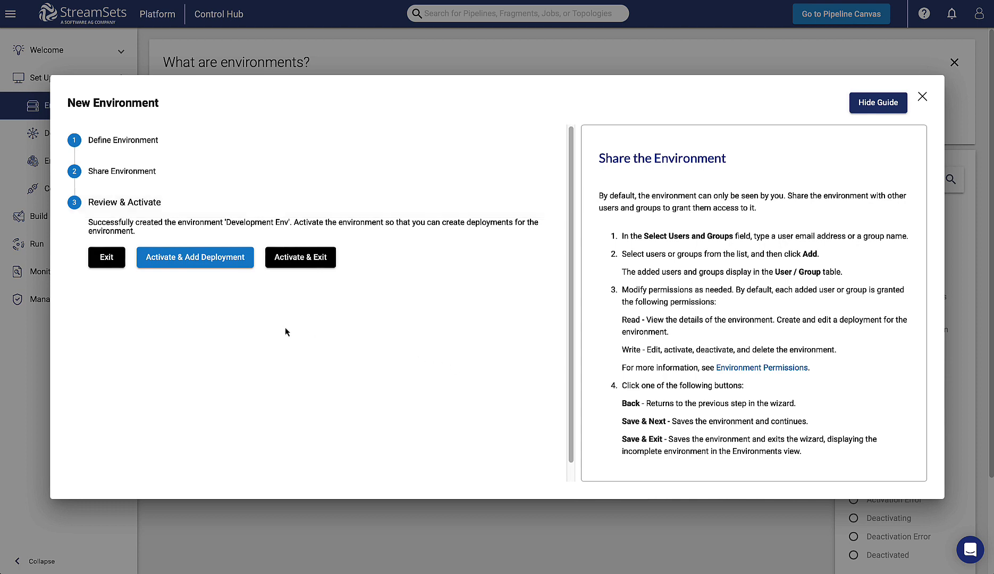
{"action": "left_click", "coordinate": [193, 267]}
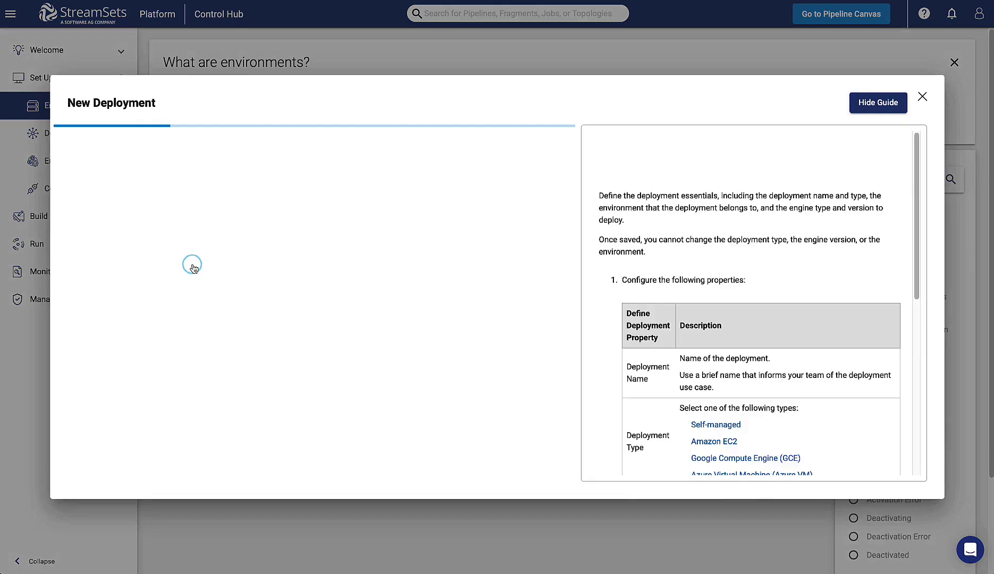
Step: Name the deployment Dev Data Collectors, keeping the Self-Managed type and engine version 5.10.0
{"action": "left_click", "coordinate": [260, 200]}
{"action": "type", "text": "Dev Data Collectors"}
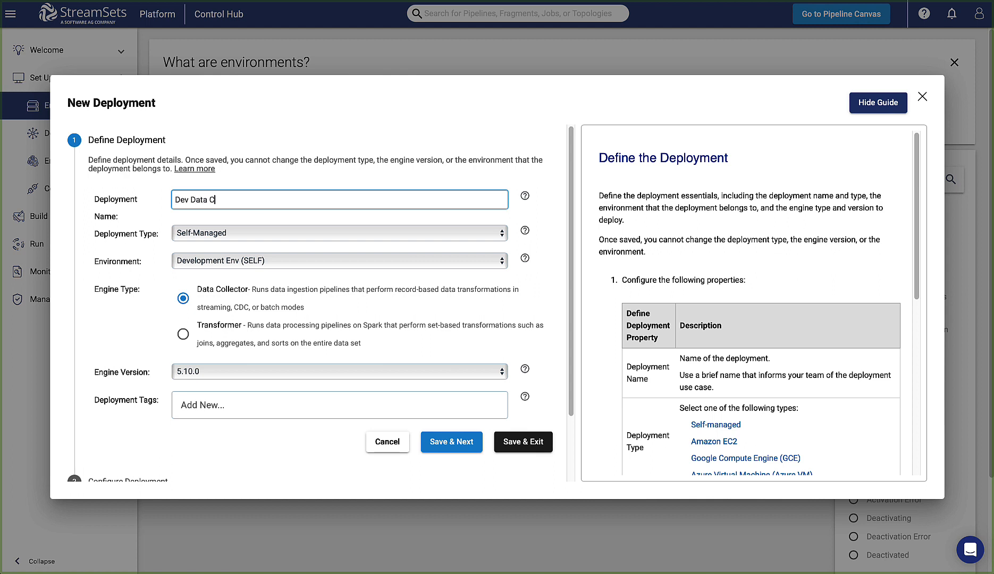
{"action": "left_click", "coordinate": [413, 234]}
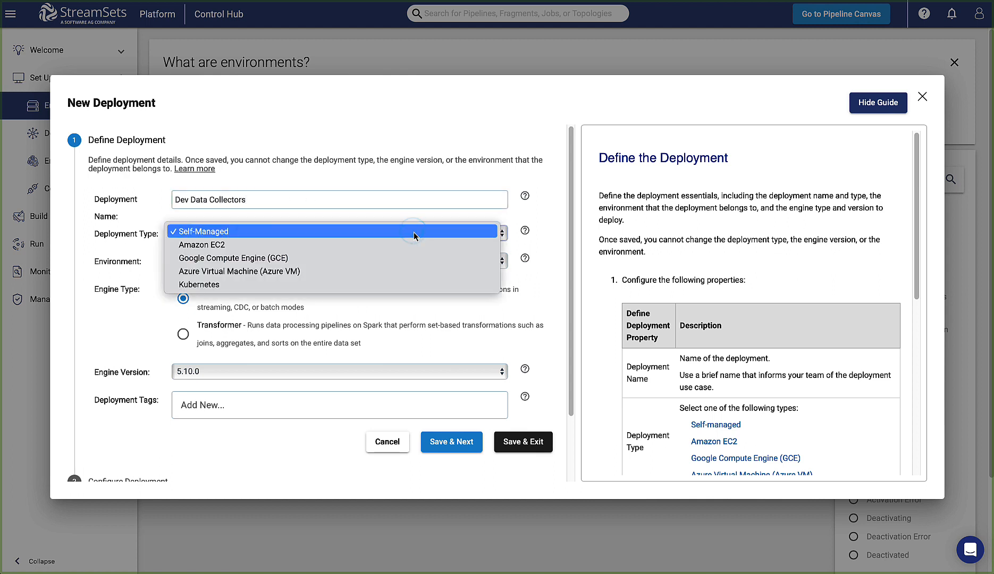
{"action": "left_click", "coordinate": [384, 233]}
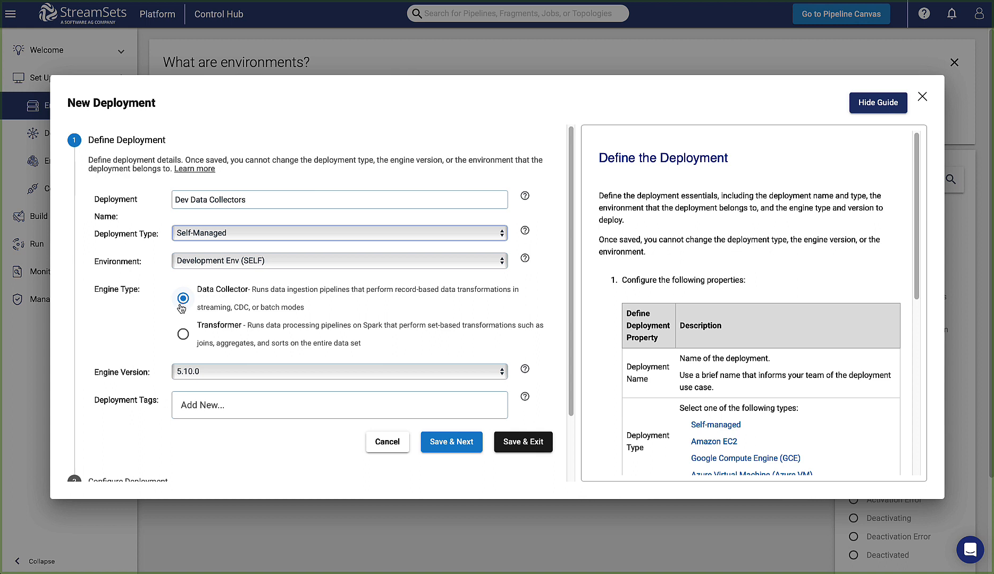
{"action": "left_click", "coordinate": [418, 372]}
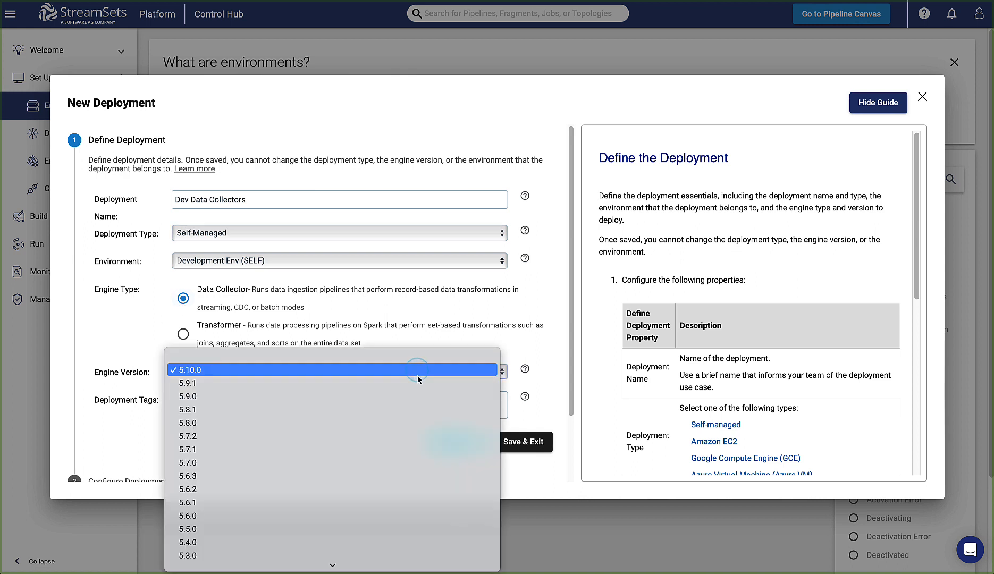
{"action": "left_click", "coordinate": [400, 372]}
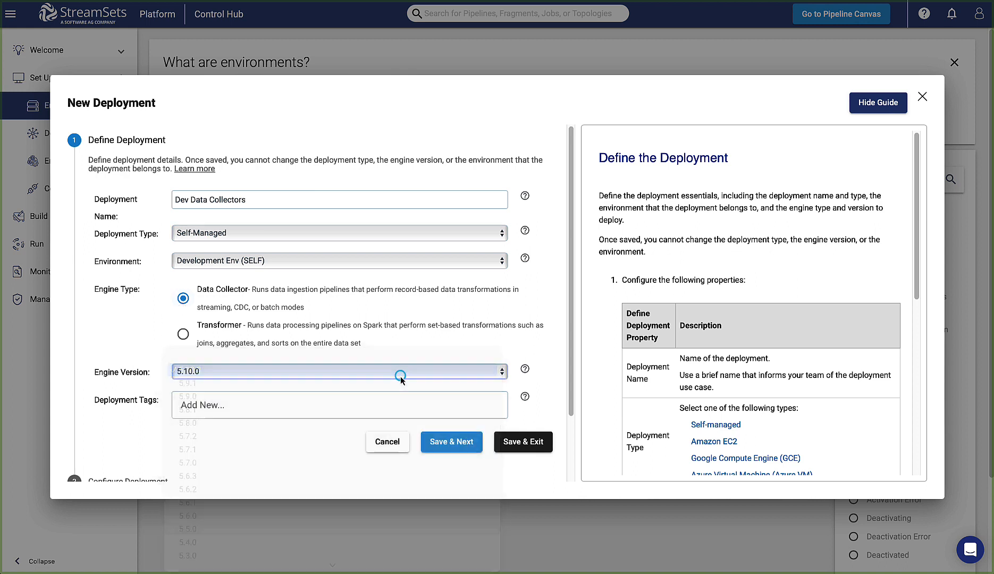
Step: Tag the deployment dev-sec and save its definition to continue to the engine configuration
{"action": "left_click", "coordinate": [339, 408]}
{"action": "type", "text": "dev-sec"}
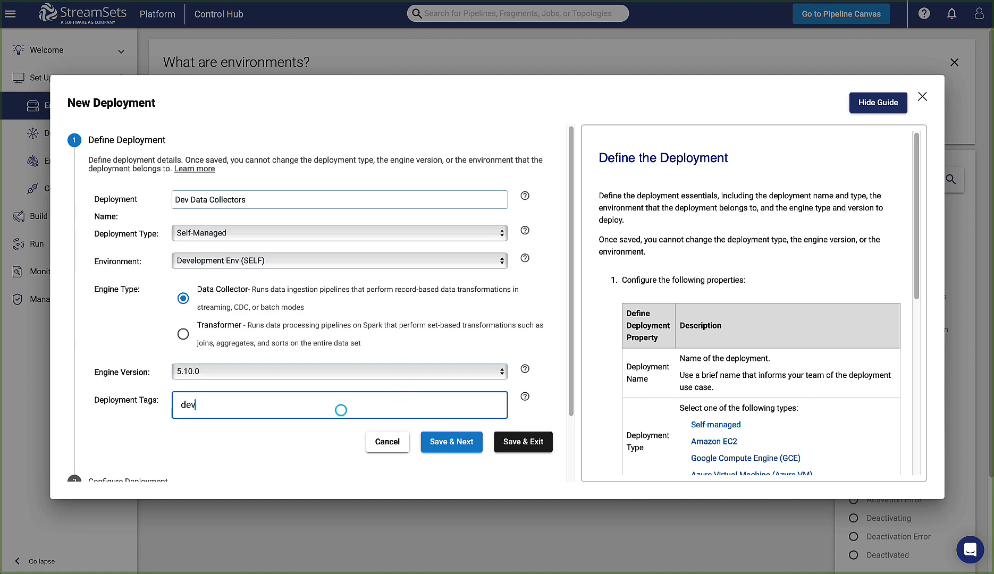
{"action": "key", "text": "Return"}
{"action": "scroll", "coordinate": [318, 446], "scroll_direction": "down", "scroll_amount": 3}
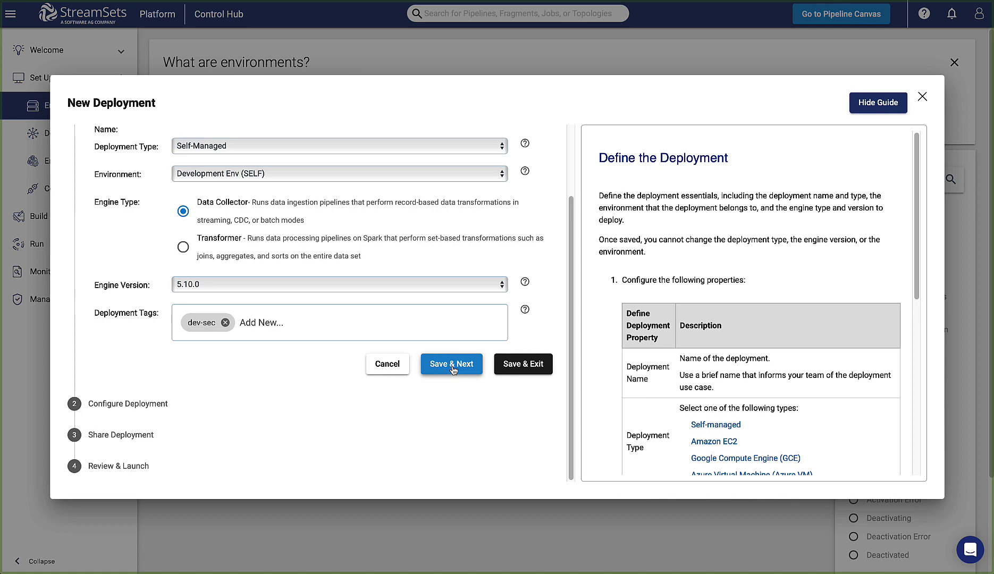
{"action": "left_click", "coordinate": [452, 364]}
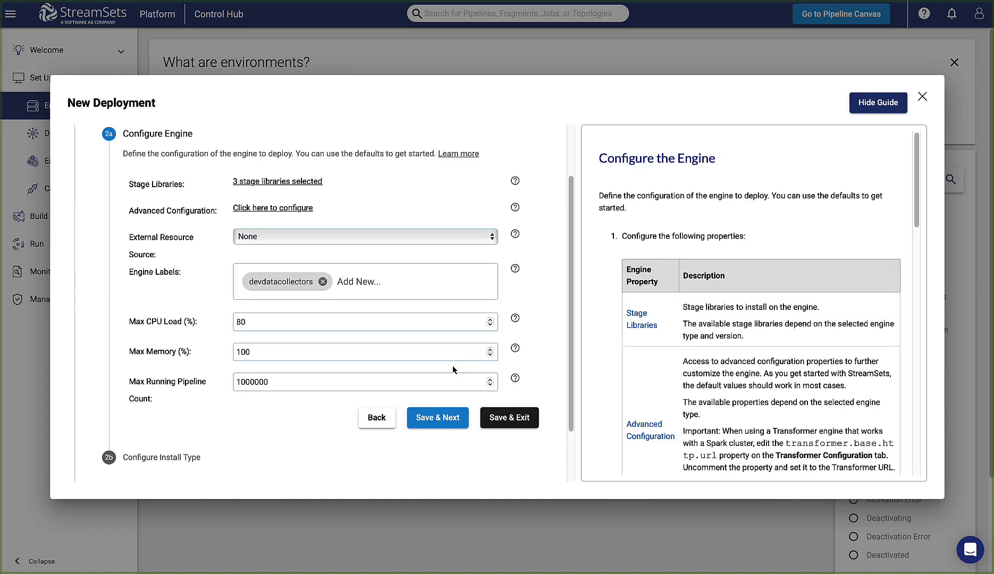
Step: Add the Apache Kafka 3.6.1 and JDBC stage libraries to the deployment and save the engine configuration
{"action": "left_click", "coordinate": [284, 182]}
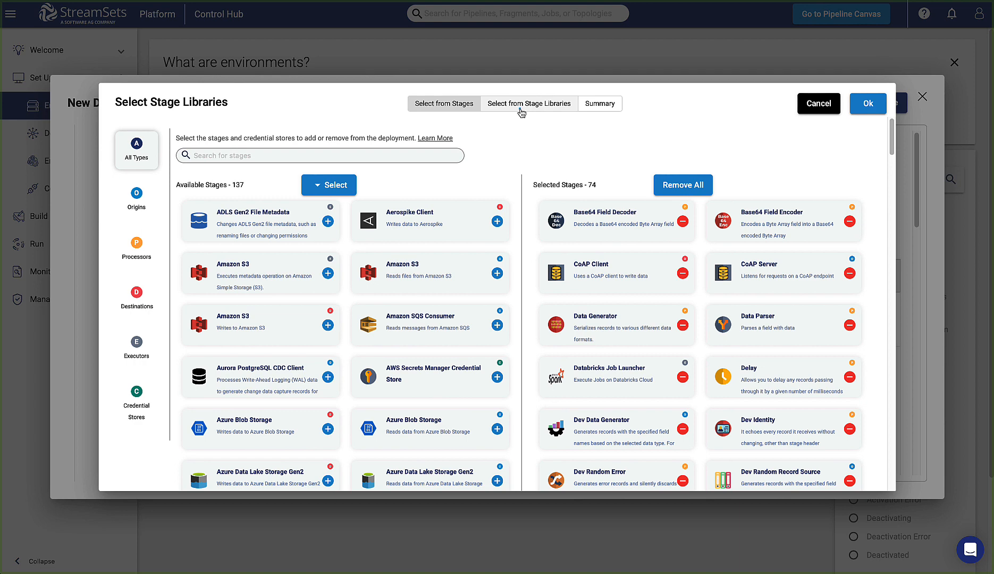
{"action": "left_click", "coordinate": [519, 110]}
{"action": "scroll", "coordinate": [388, 426], "scroll_direction": "down", "scroll_amount": 9}
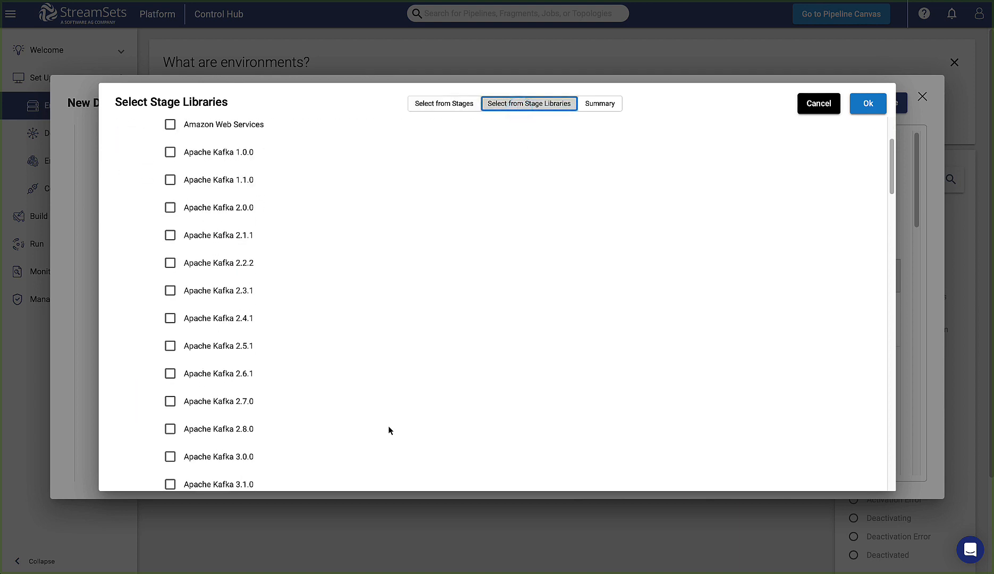
{"action": "left_click", "coordinate": [169, 277]}
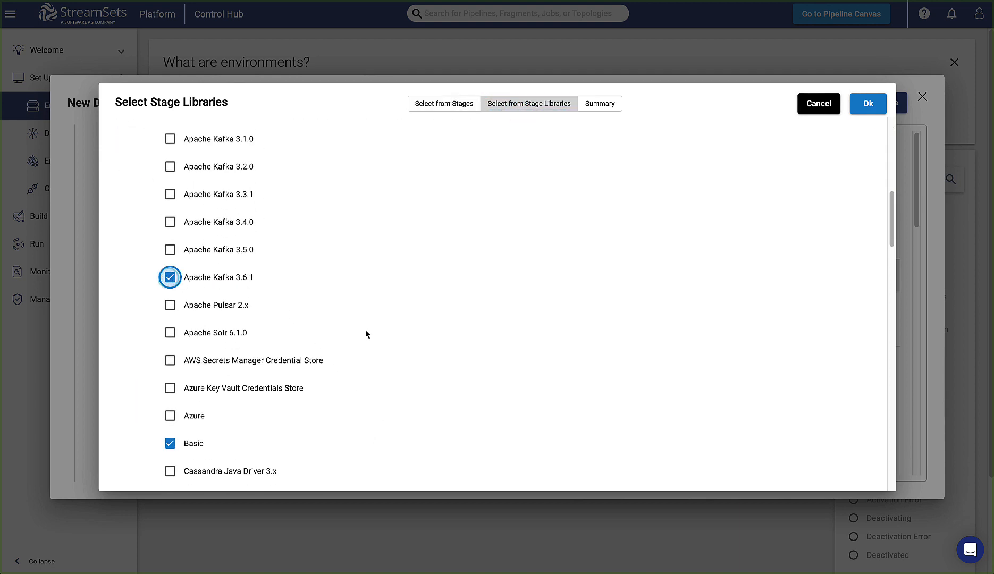
{"action": "scroll", "coordinate": [418, 405], "scroll_direction": "down", "scroll_amount": 2}
{"action": "scroll", "coordinate": [418, 405], "scroll_direction": "down", "scroll_amount": 20}
{"action": "left_click", "coordinate": [170, 275]}
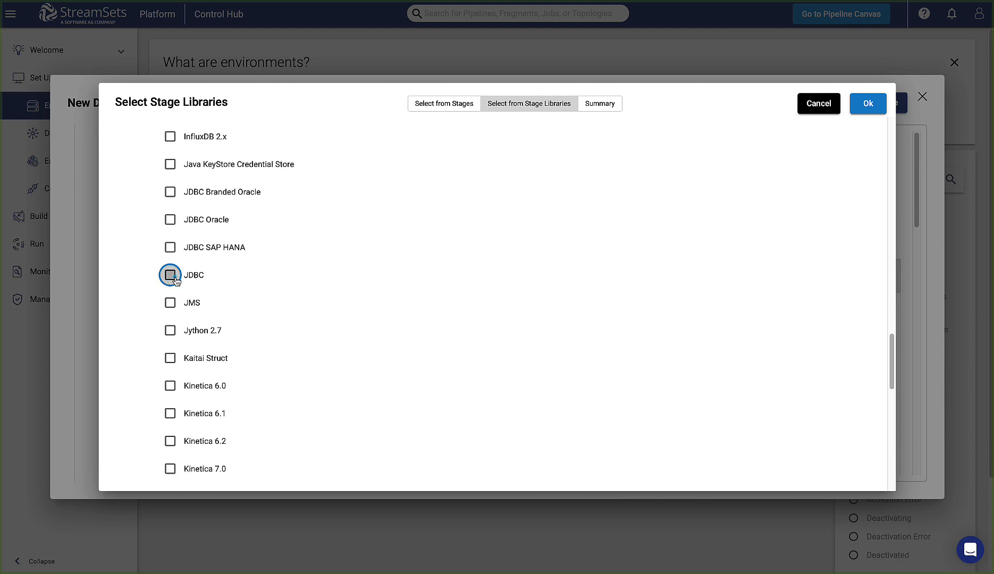
{"action": "scroll", "coordinate": [449, 352], "scroll_direction": "down", "scroll_amount": 12}
{"action": "left_click", "coordinate": [868, 103]}
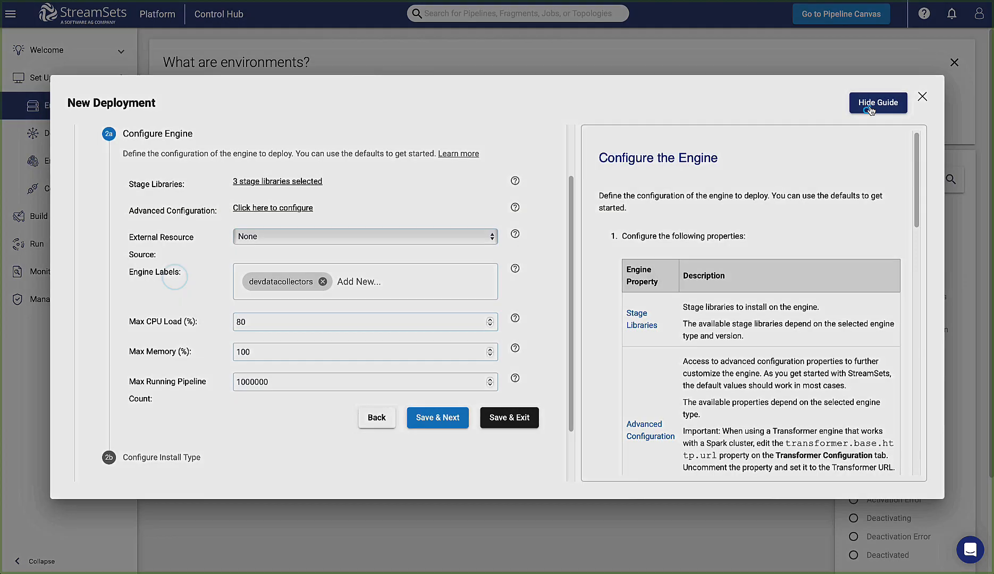
{"action": "left_click", "coordinate": [438, 417]}
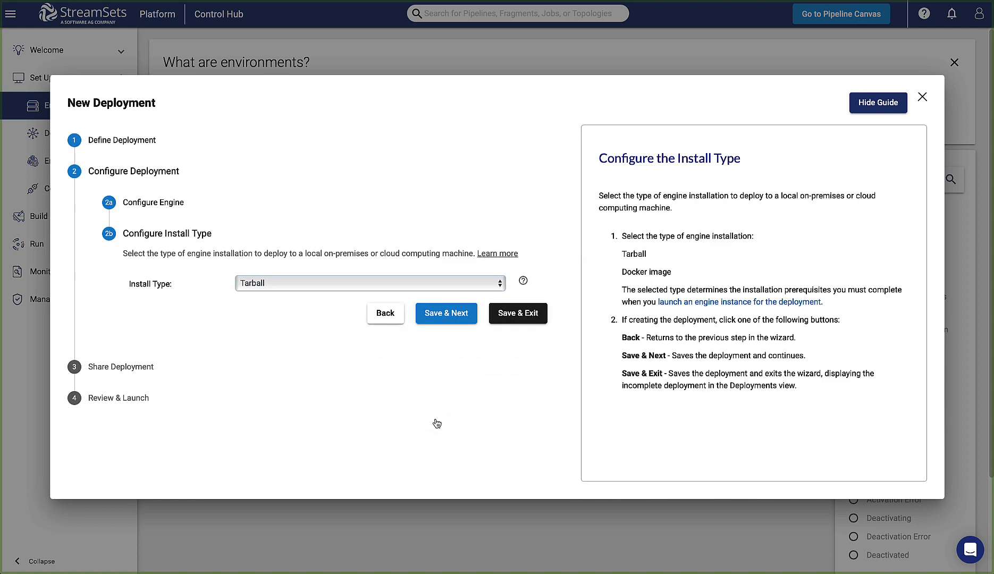
Step: Set the deployment's install type to Docker Image and save it
{"action": "left_click", "coordinate": [350, 287]}
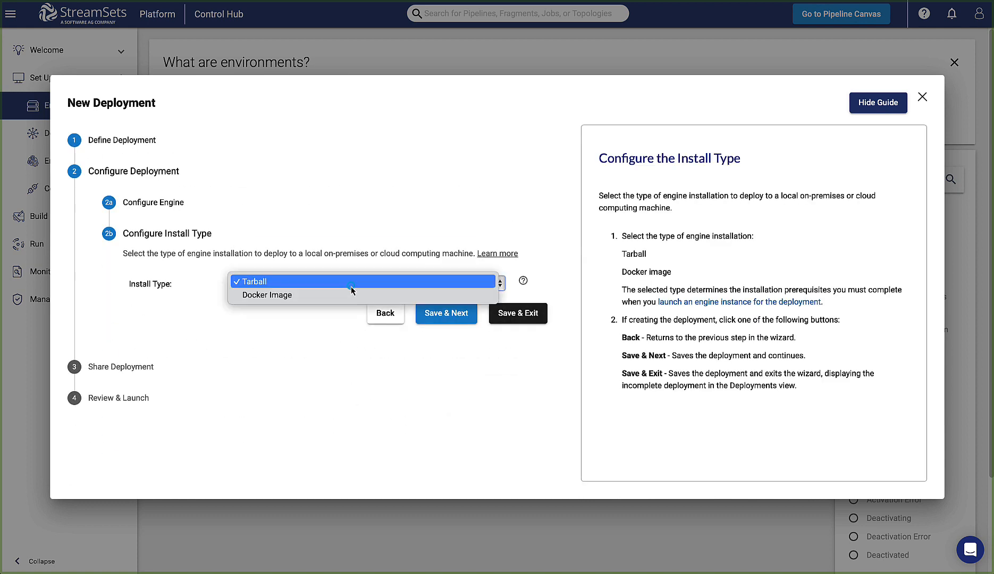
{"action": "left_click", "coordinate": [347, 296]}
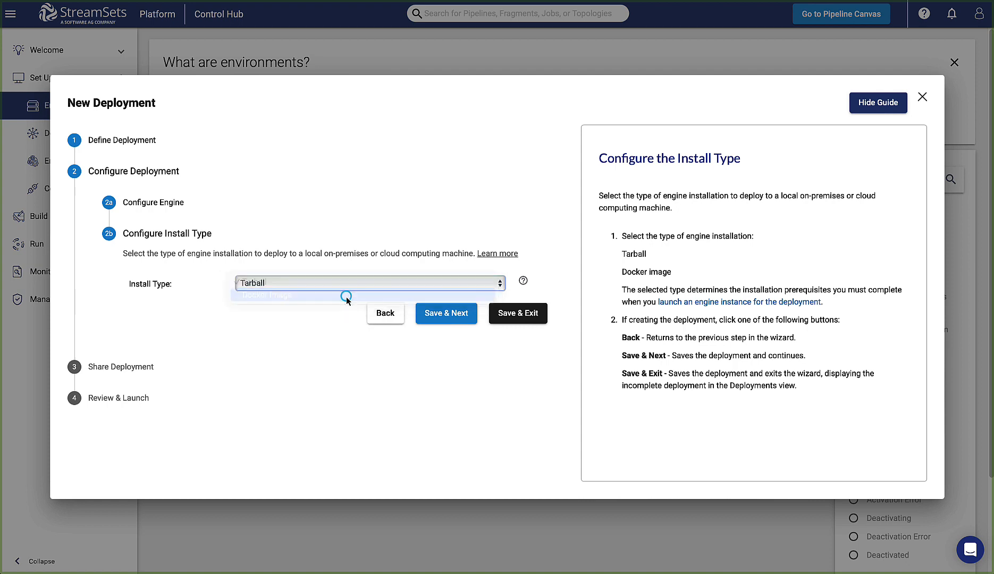
{"action": "left_click", "coordinate": [459, 321]}
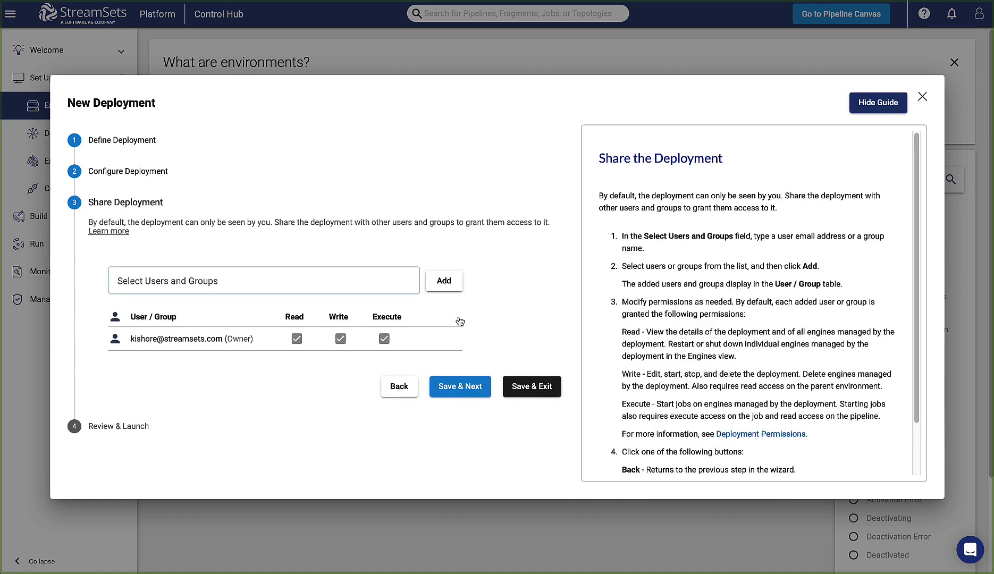
Step: Check the users and groups available for sharing, then save the deployment with its default owner-only access
{"action": "left_click", "coordinate": [380, 278]}
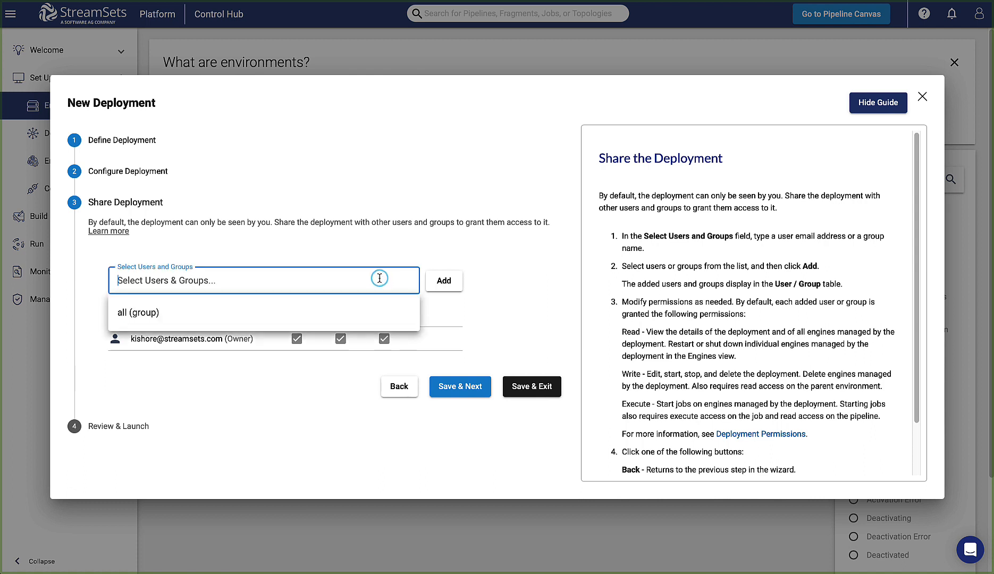
{"action": "left_click", "coordinate": [511, 340]}
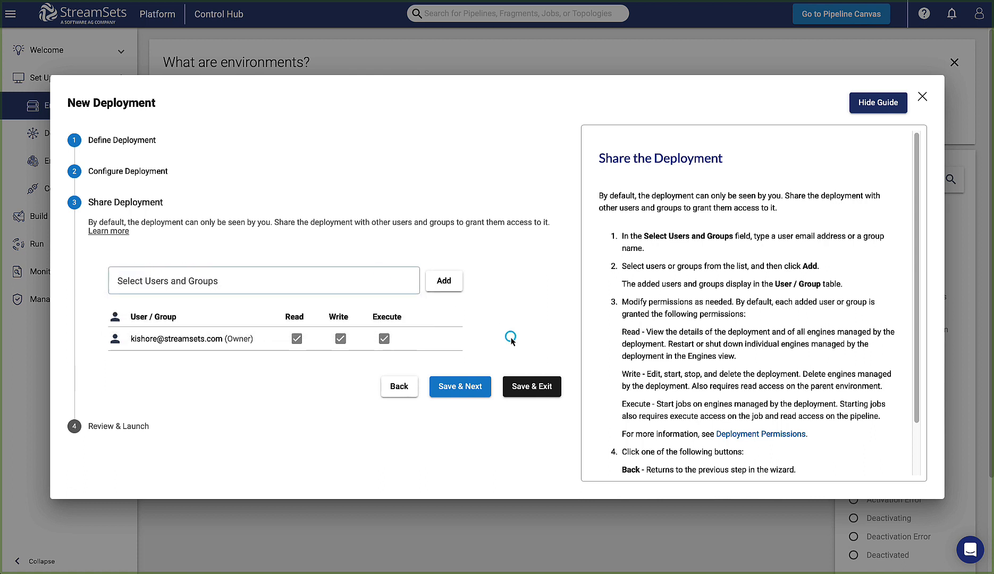
{"action": "left_click", "coordinate": [457, 396]}
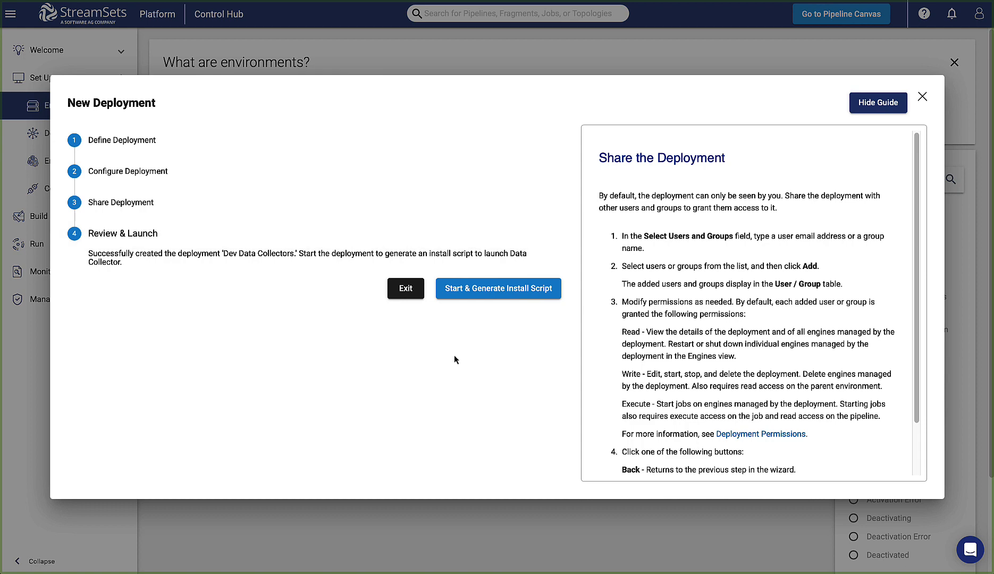
Step: Start the deployment, generate its install script for running the engine in background, and copy the command
{"action": "left_click", "coordinate": [466, 295]}
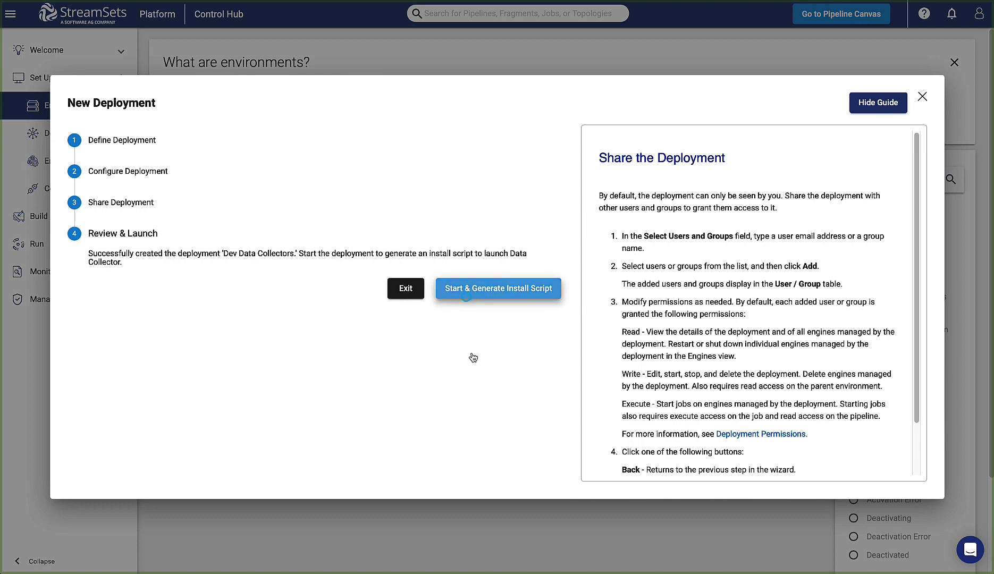
{"action": "scroll", "coordinate": [495, 398], "scroll_direction": "down", "scroll_amount": 2}
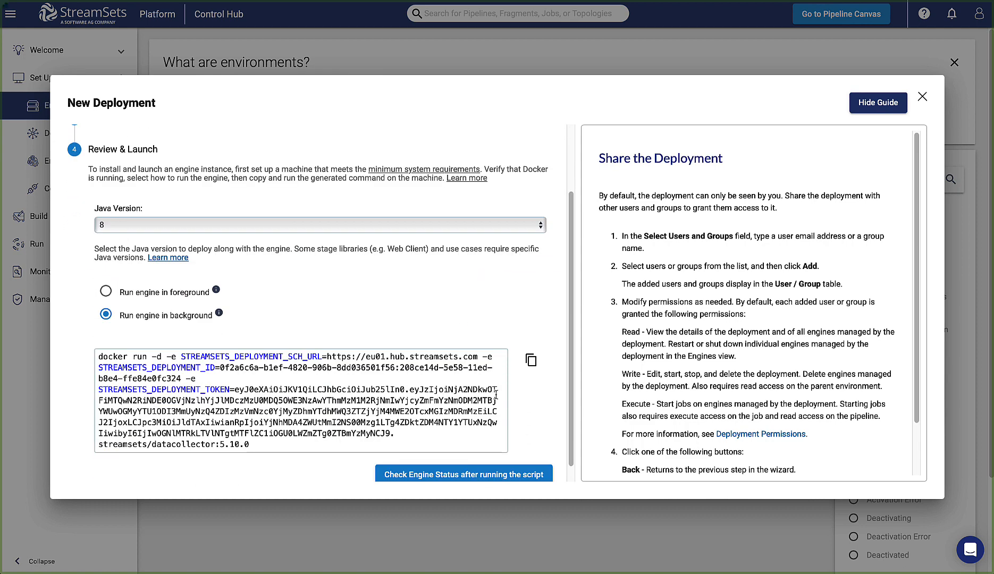
{"action": "left_click", "coordinate": [531, 361]}
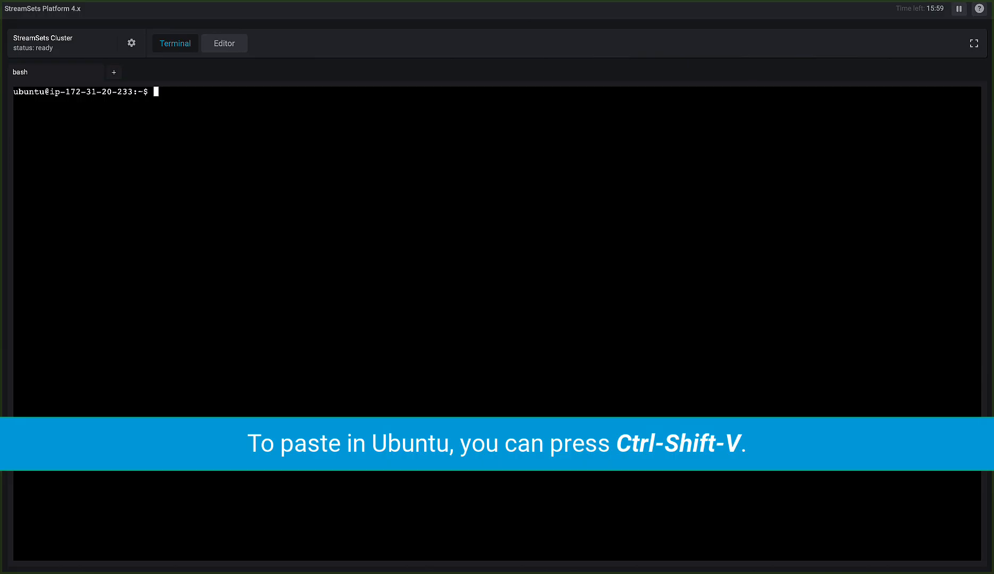
Step: Switch to the StreamSets Cluster terminal and run the copied Docker install command, including its deployment token, with sudo
{"action": "type", "text": "sudo"}
{"action": "key", "text": "ctrl+shift+v"}
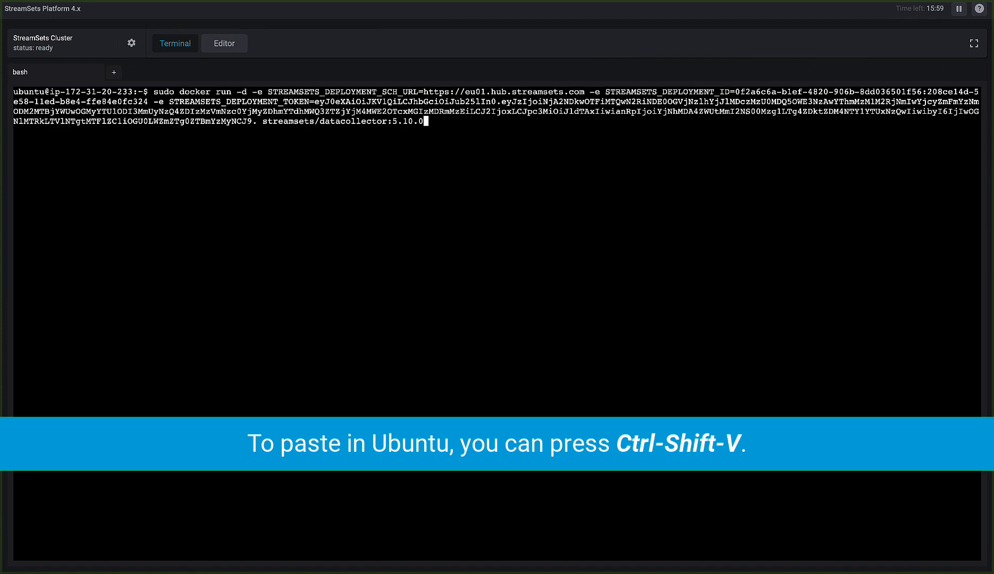
{"action": "key", "text": "Return"}
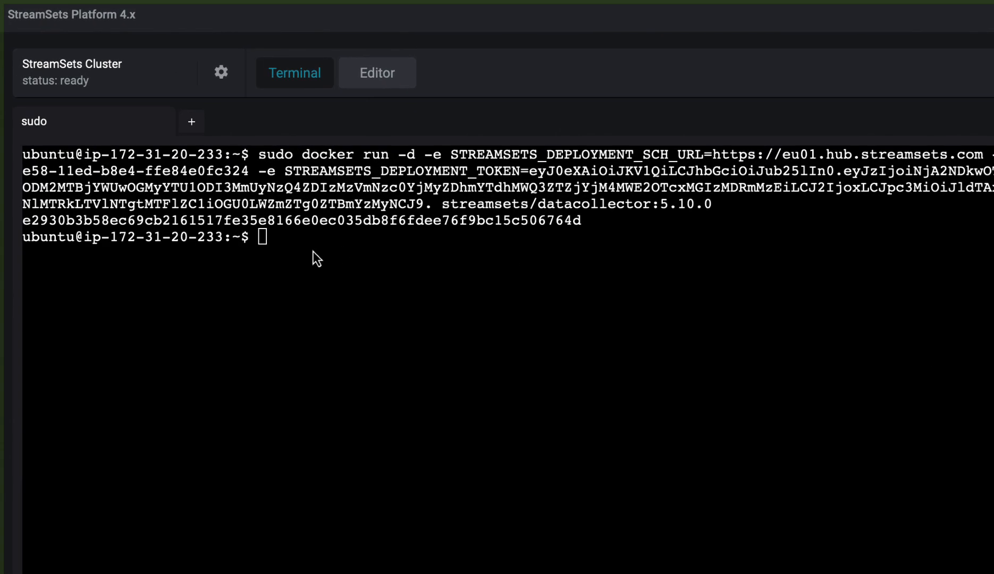
Step: Run the same Docker install command with its deployment token once more under sudo to launch a second Data Collector engine
{"action": "left_click", "coordinate": [312, 251]}
{"action": "left_click", "coordinate": [292, 239]}
{"action": "type", "text": "sudo"}
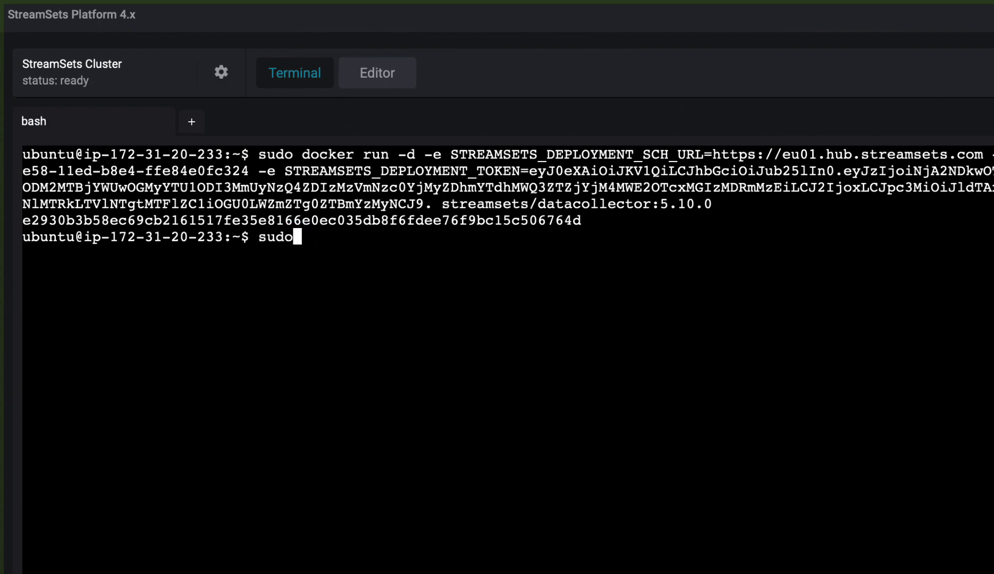
{"action": "key", "text": "ctrl+v"}
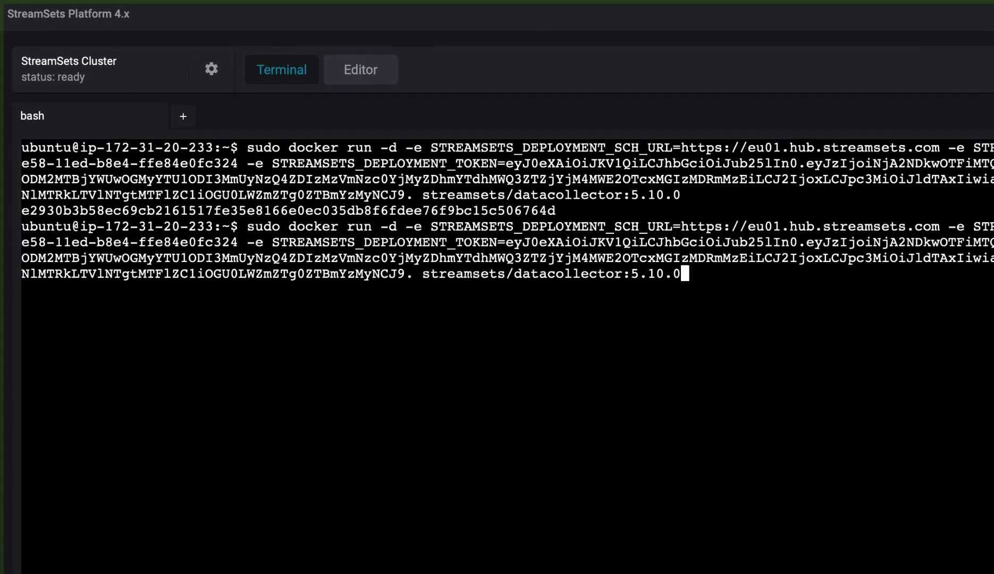
{"action": "key", "text": "Return"}
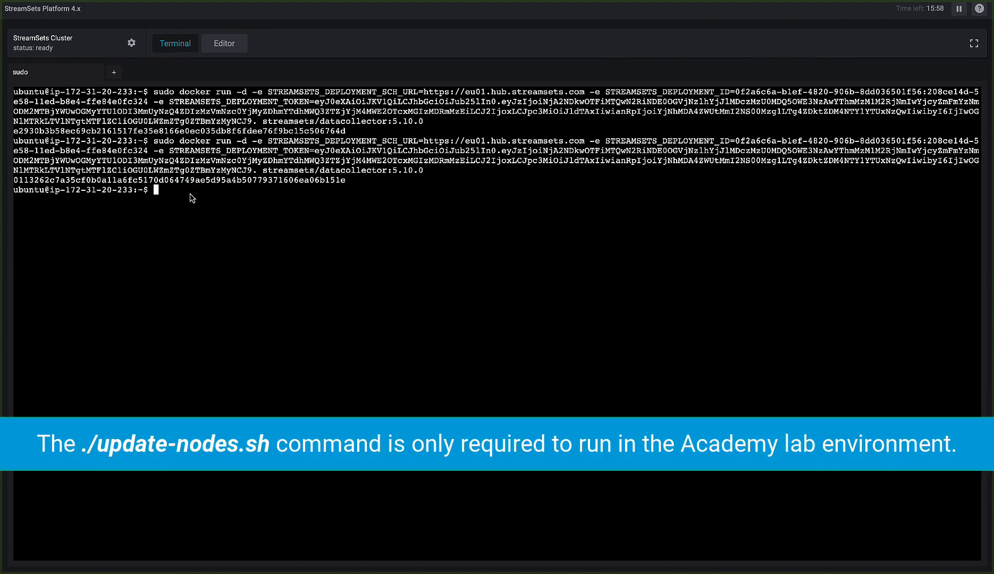
Step: Run the ./update-nodes.sh script in the lab terminal and check the Data Collector engines list in Control Hub
{"action": "type", "text": "./"}
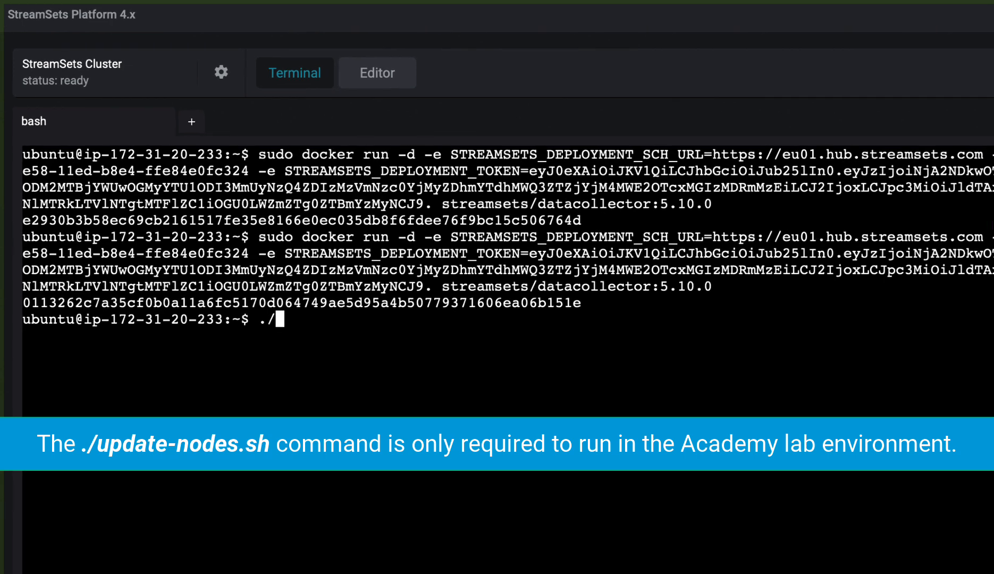
{"action": "type", "text": "update"}
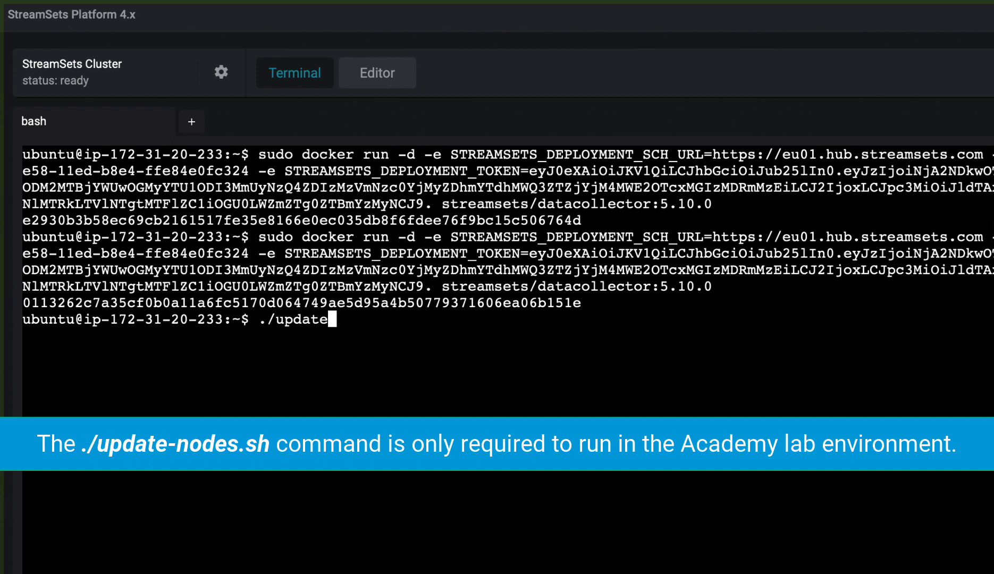
{"action": "type", "text": "-nodes"}
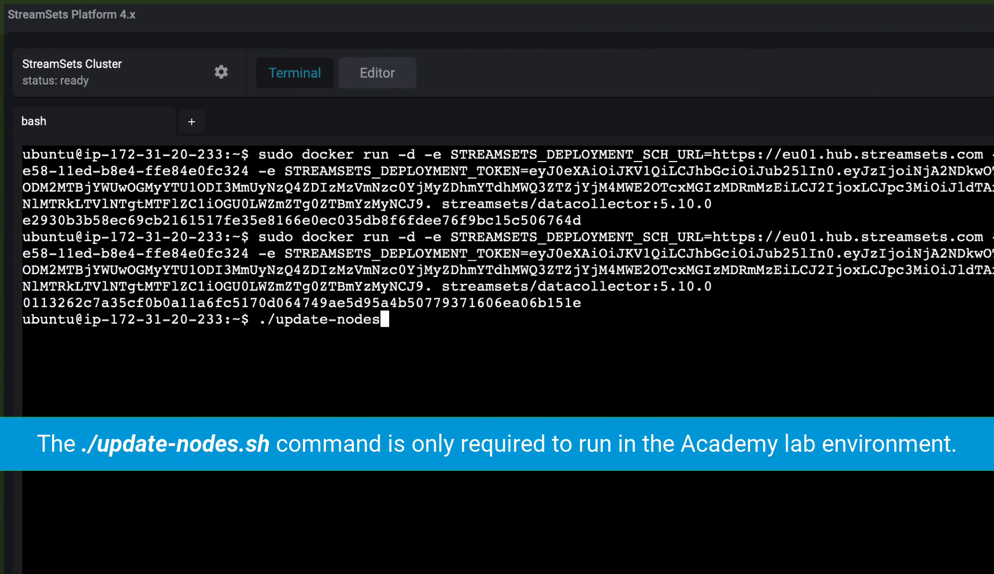
{"action": "type", "text": ".sh"}
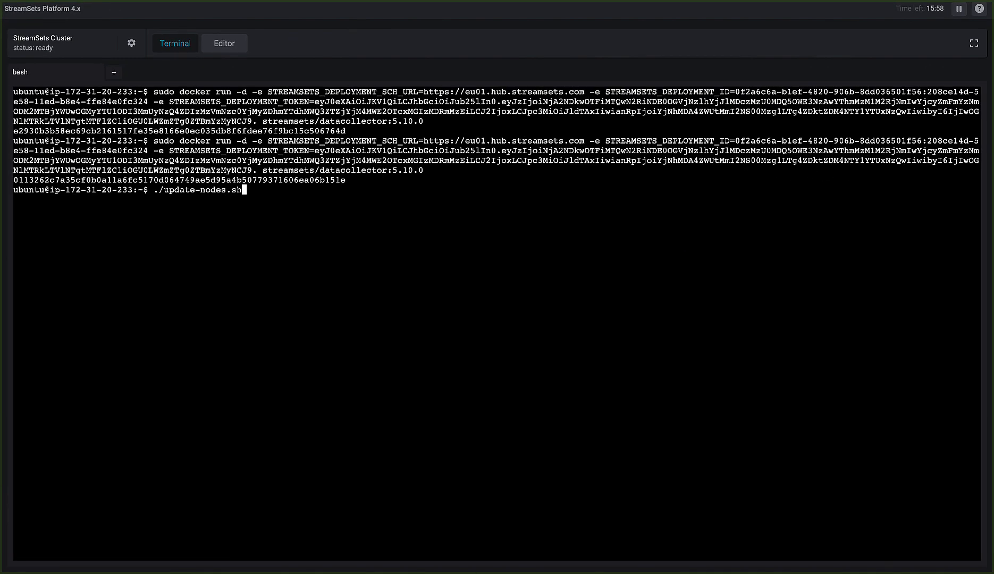
{"action": "key", "text": "Return"}
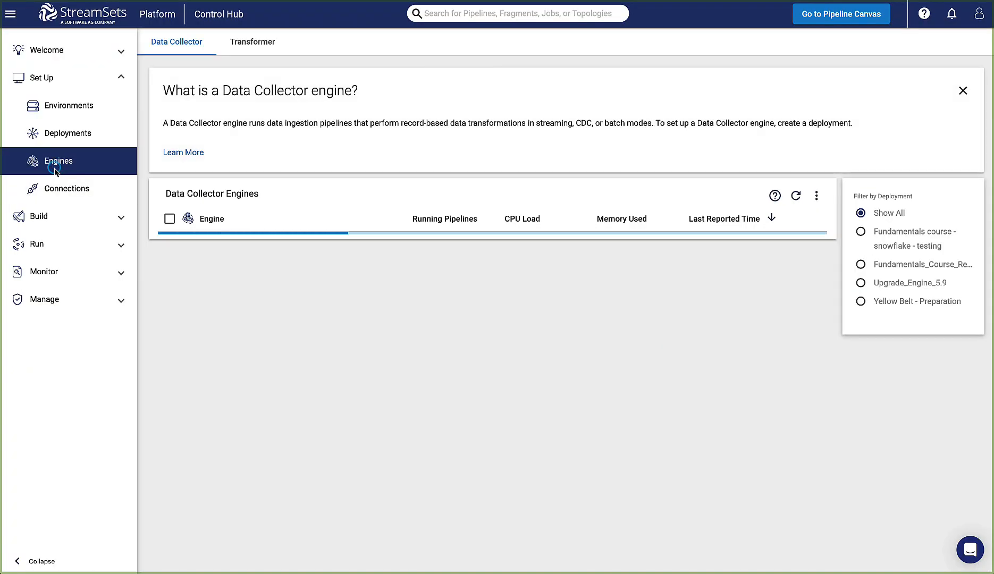
{"action": "left_click", "coordinate": [54, 169]}
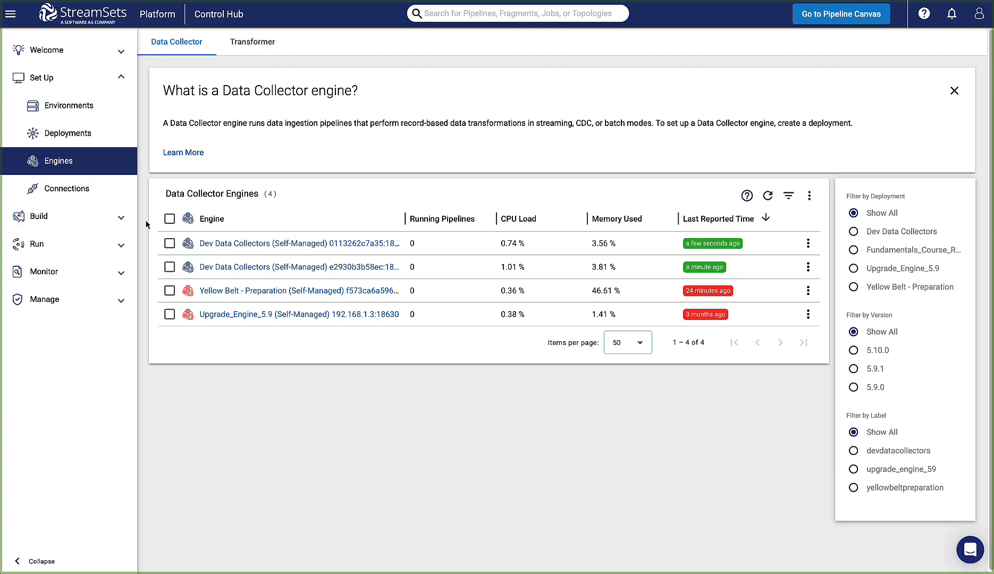
Step: Define a new blank Data Collector pipeline named "First Pipeline" with the description "My first pipeline"
{"action": "left_click", "coordinate": [126, 217]}
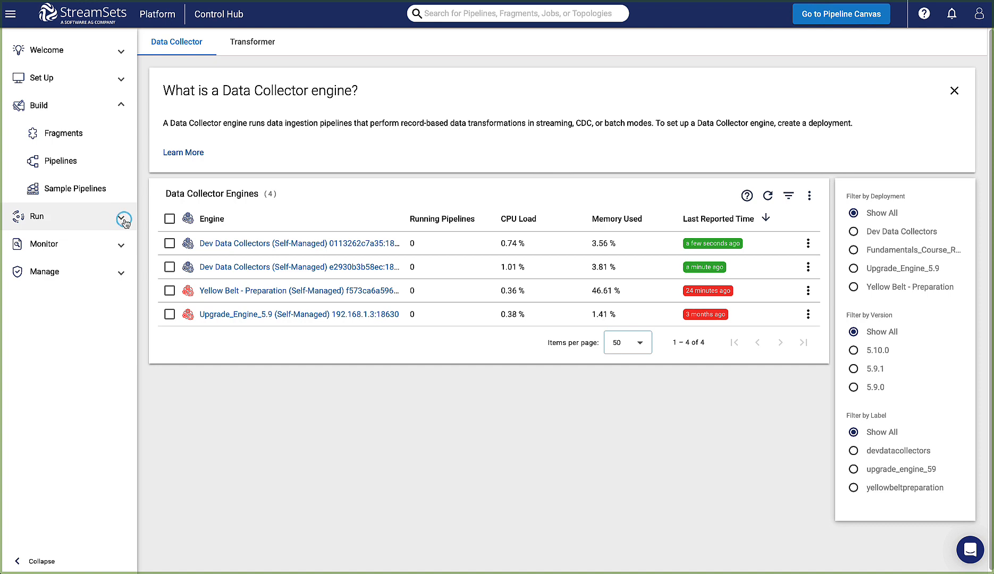
{"action": "left_click", "coordinate": [58, 166]}
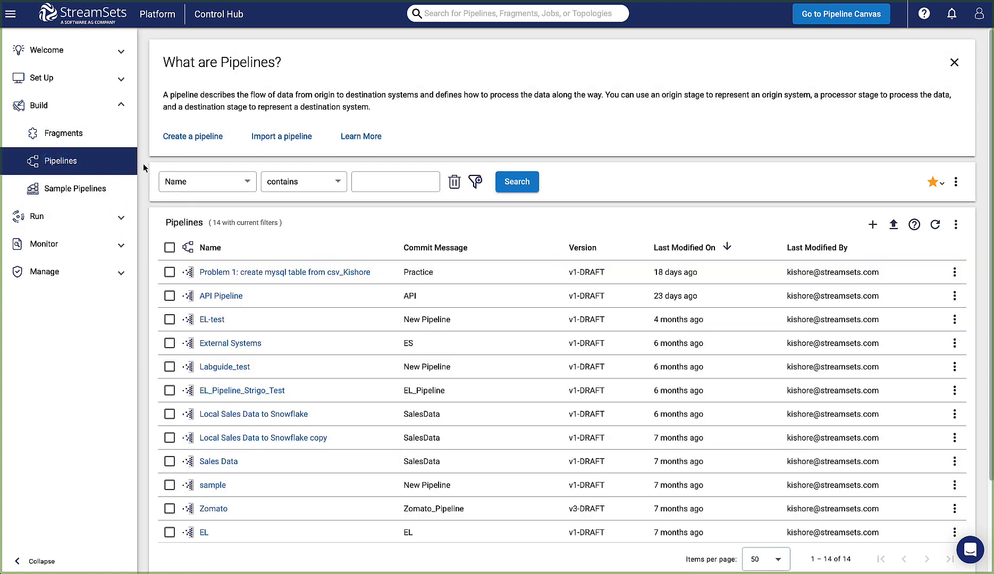
{"action": "left_click", "coordinate": [211, 137]}
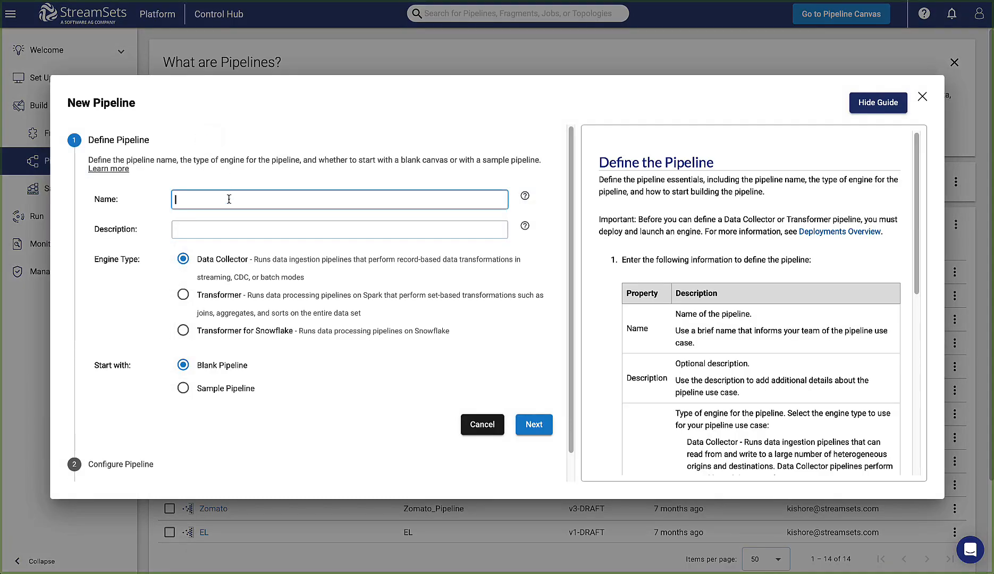
{"action": "type", "text": "First Pipeline"}
{"action": "key", "text": "Tab"}
{"action": "type", "text": "My"}
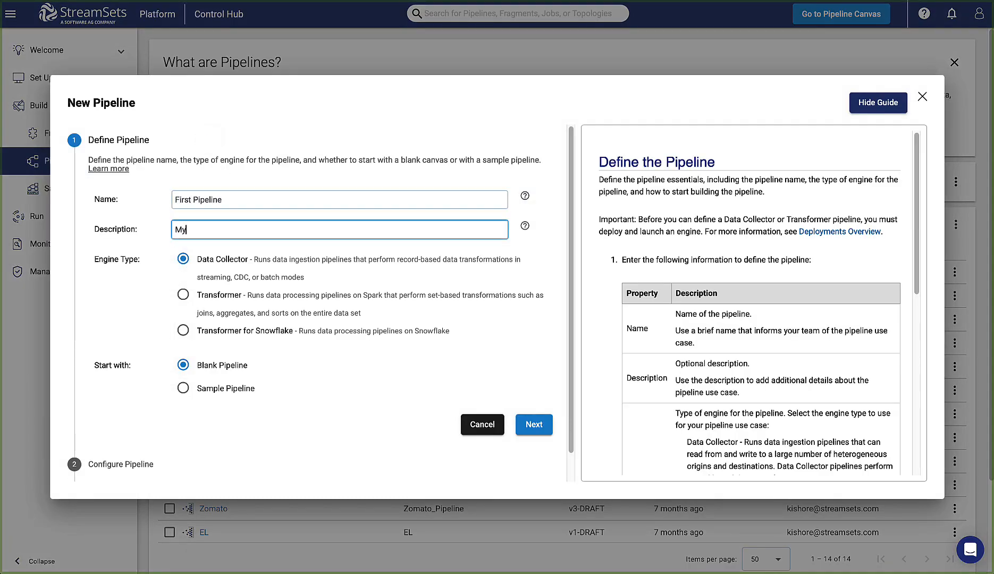
{"action": "type", "text": " first pipeline"}
{"action": "left_click", "coordinate": [533, 425]}
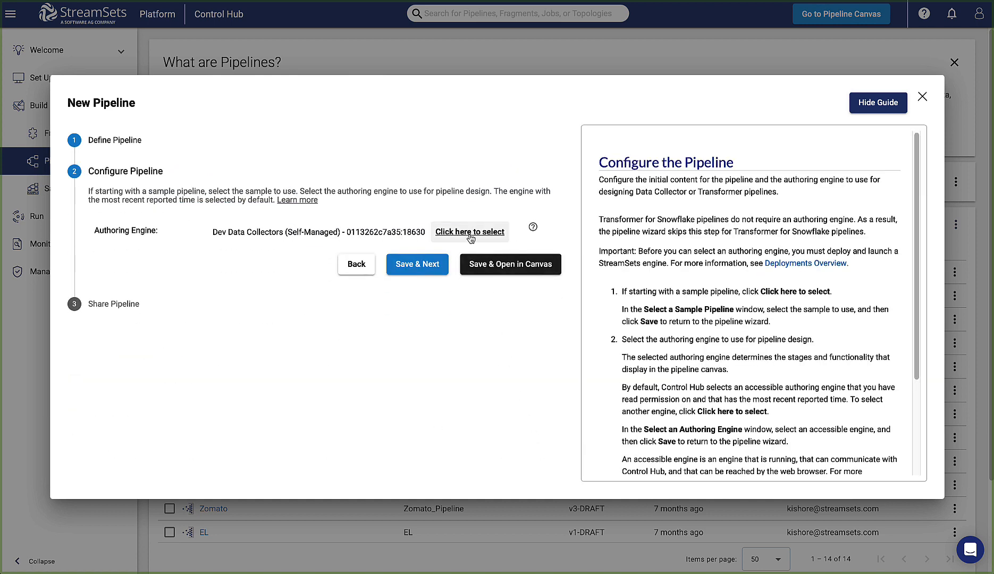
Step: Review the available authoring engines, keep the default engine and owner-only sharing, and save the new pipeline to open it in the canvas
{"action": "left_click", "coordinate": [470, 234]}
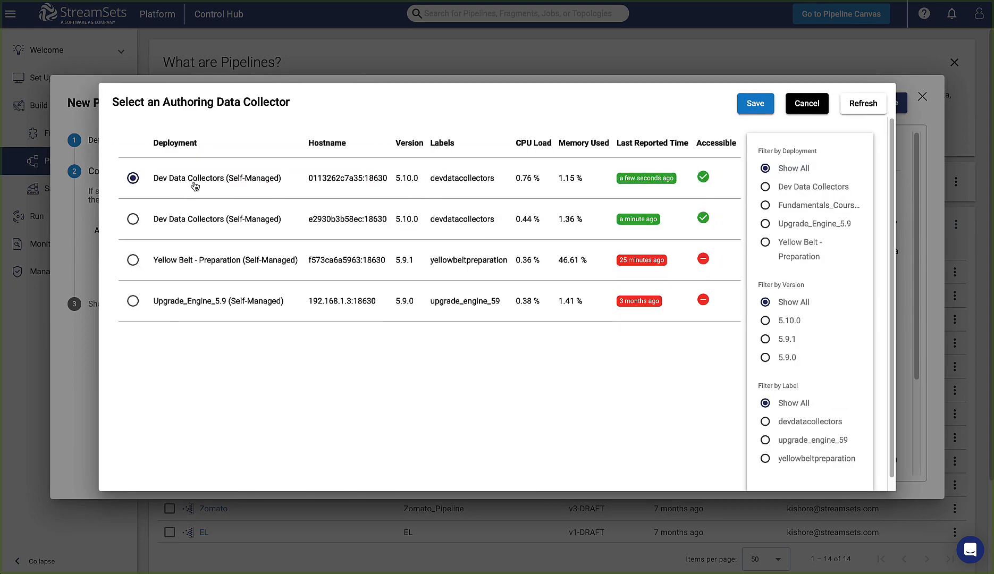
{"action": "left_click", "coordinate": [807, 106]}
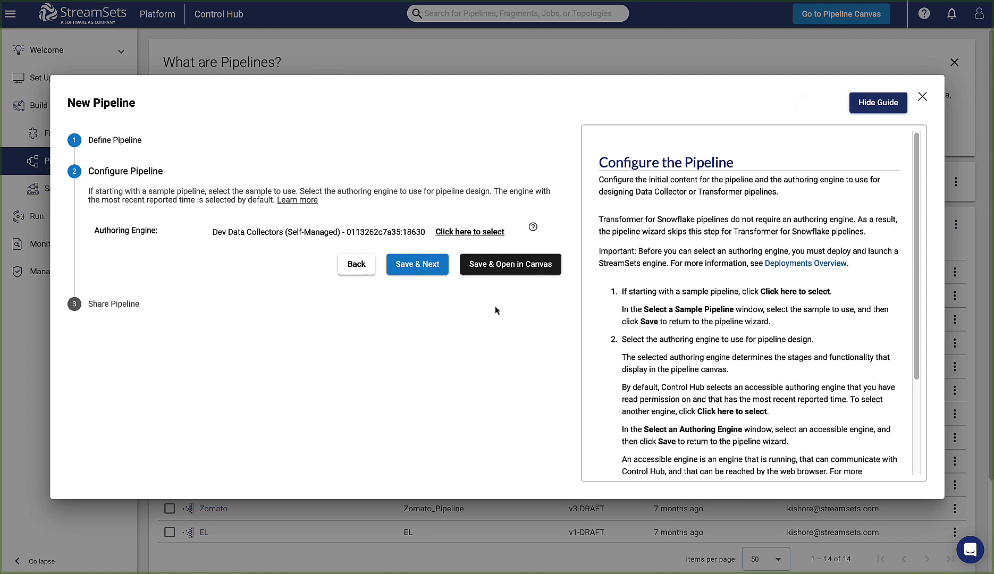
{"action": "left_click", "coordinate": [414, 264]}
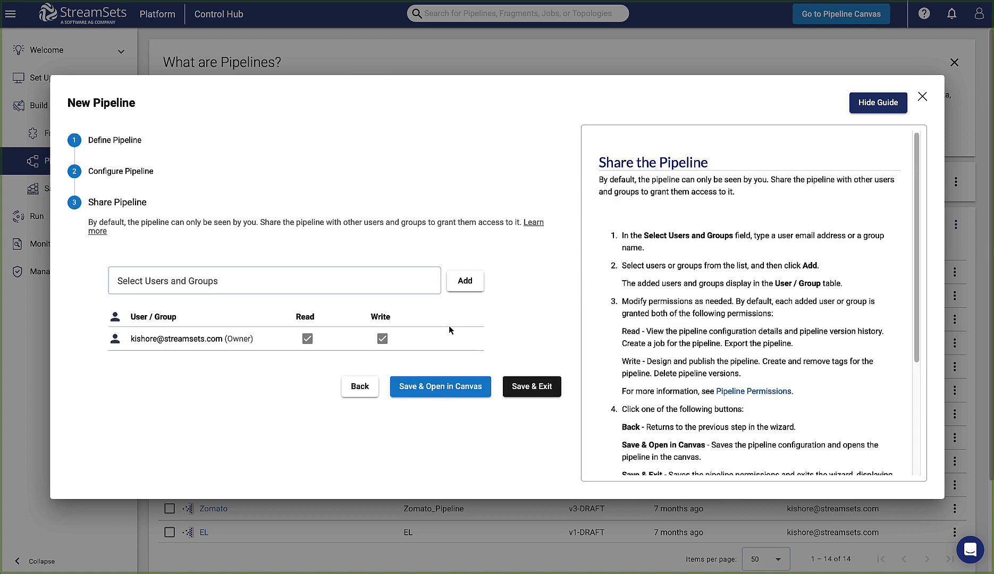
{"action": "left_click", "coordinate": [446, 388]}
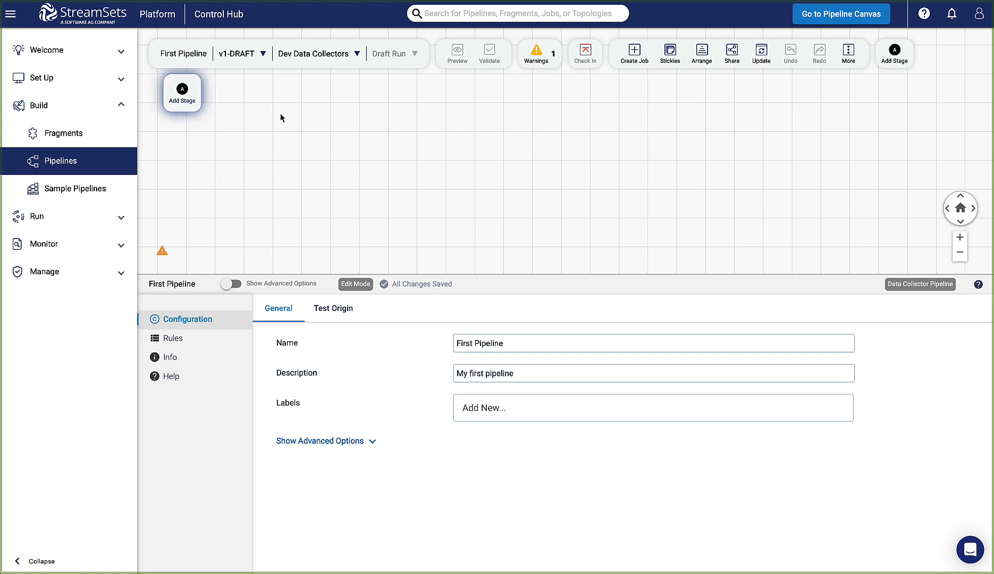
Step: Add a Dev Data Generator origin to the empty pipeline and connect a Trash destination after it
{"action": "left_click", "coordinate": [183, 91]}
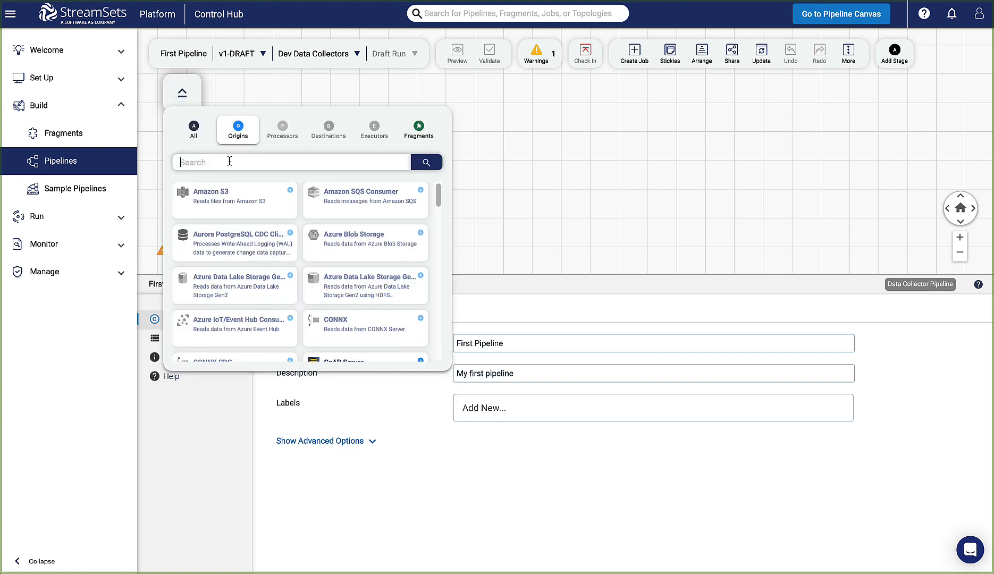
{"action": "type", "text": "dev"}
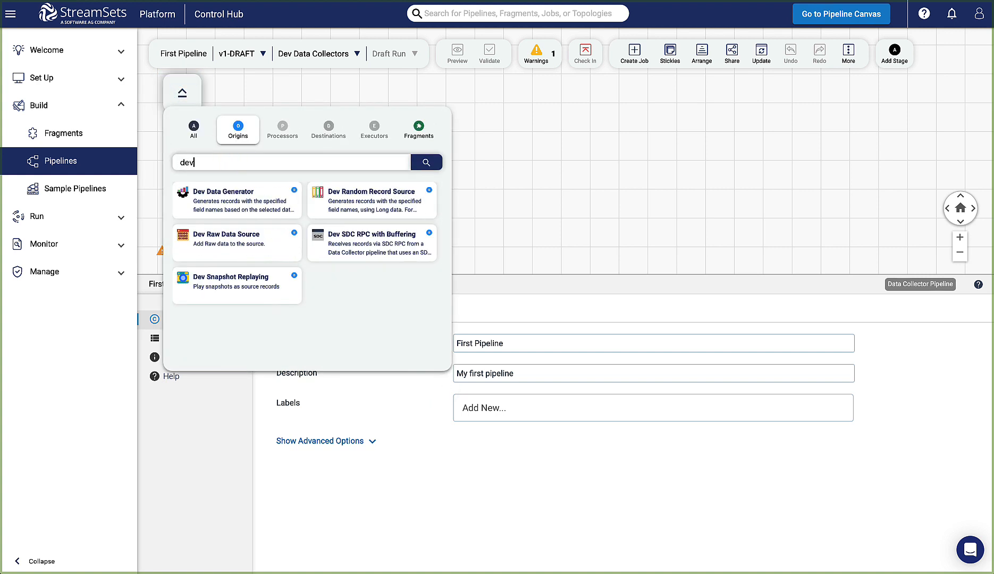
{"action": "left_click", "coordinate": [226, 197]}
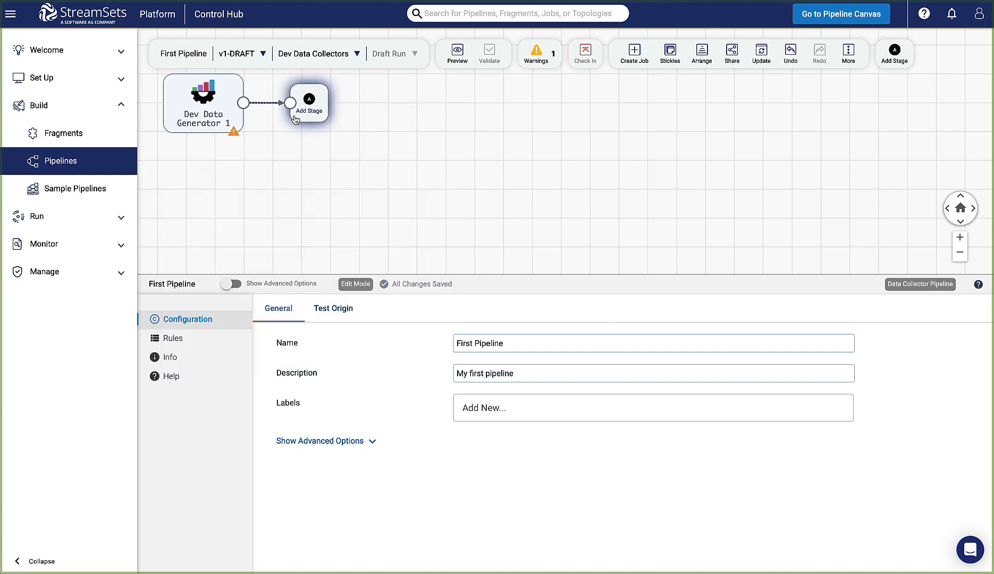
{"action": "left_click", "coordinate": [311, 106]}
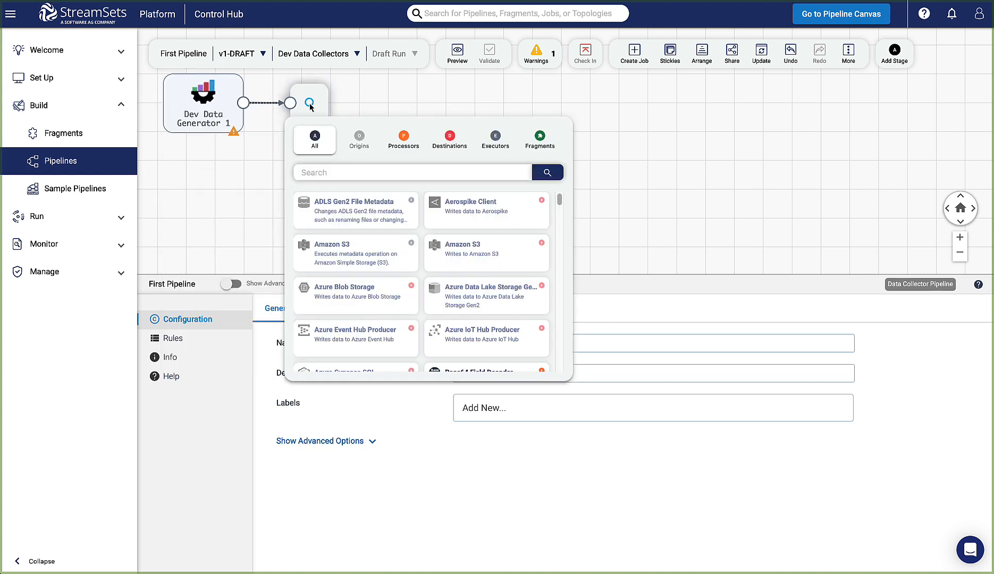
{"action": "type", "text": "tras"}
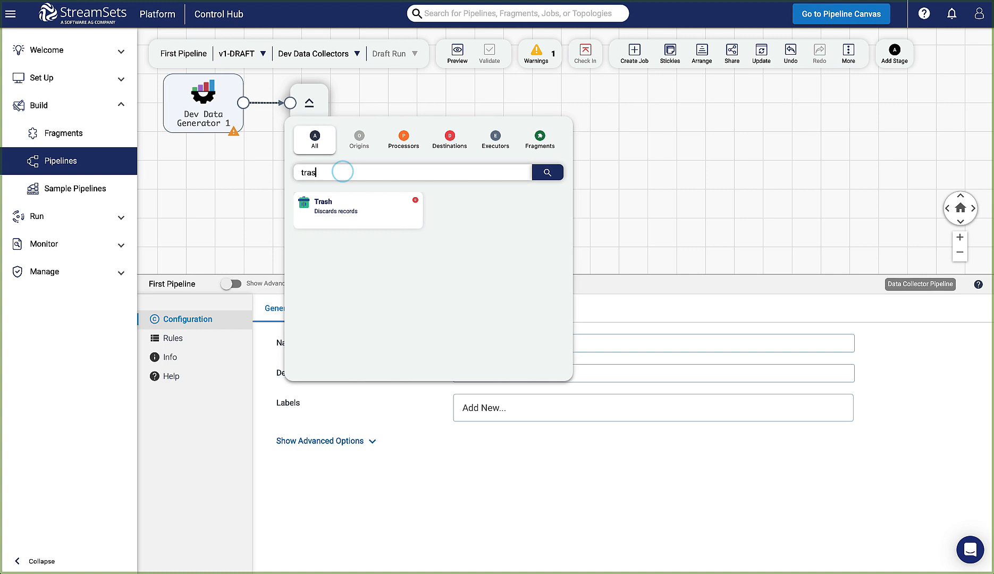
{"action": "left_click", "coordinate": [332, 206]}
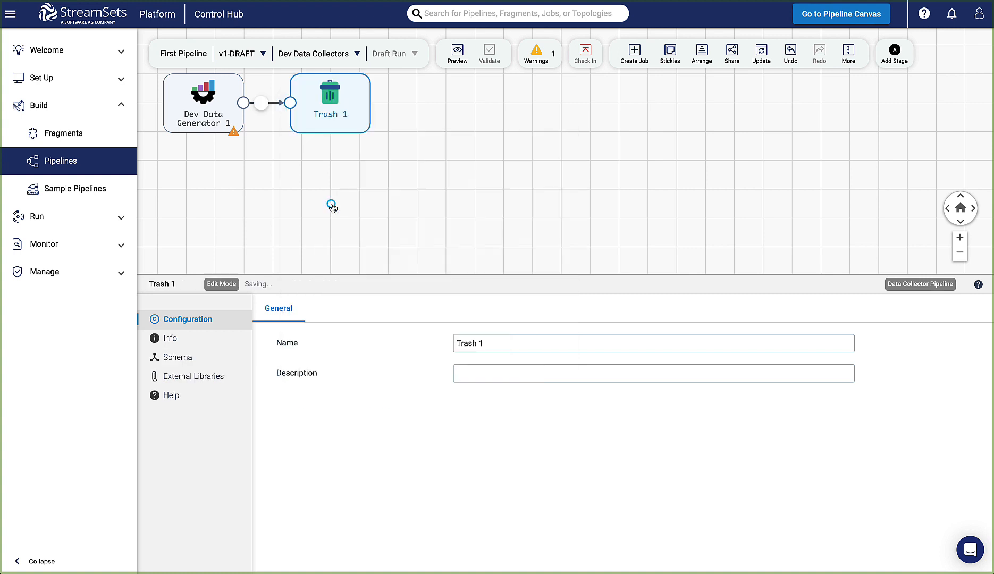
{"action": "left_click", "coordinate": [392, 172]}
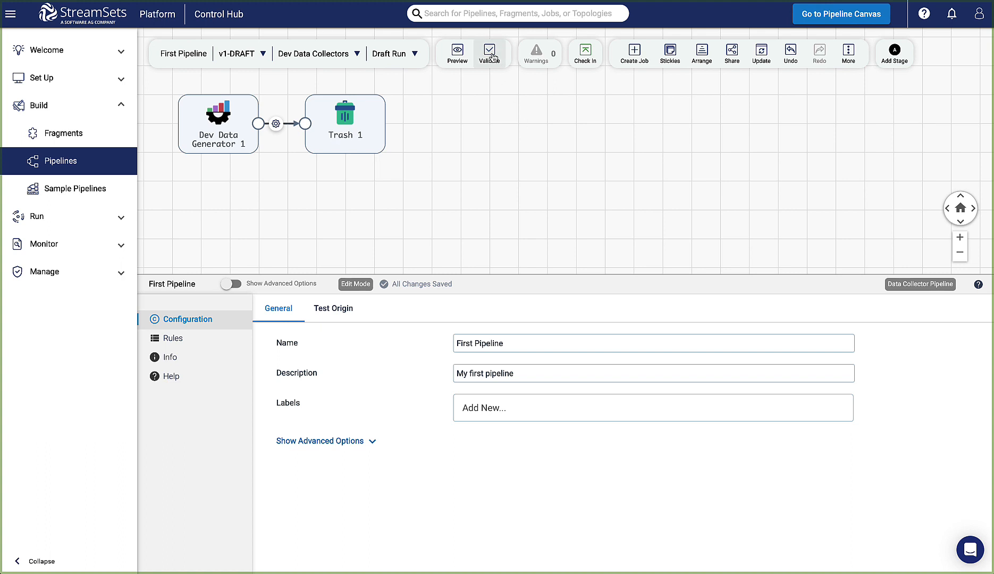
Step: Validate First Pipeline, run a data preview of its stages, and close the preview
{"action": "left_click", "coordinate": [489, 53]}
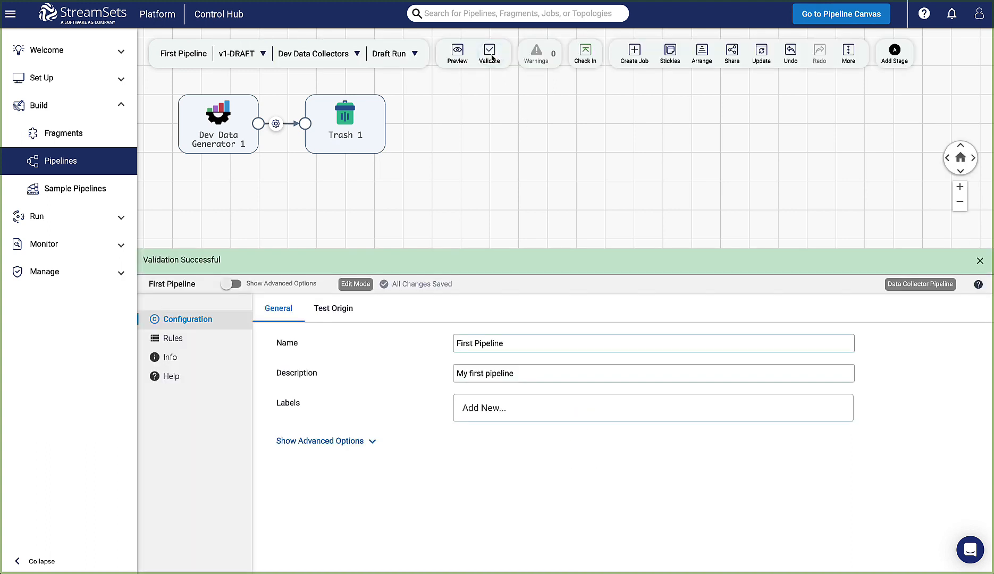
{"action": "left_click", "coordinate": [457, 53]}
{"action": "left_click", "coordinate": [471, 83]}
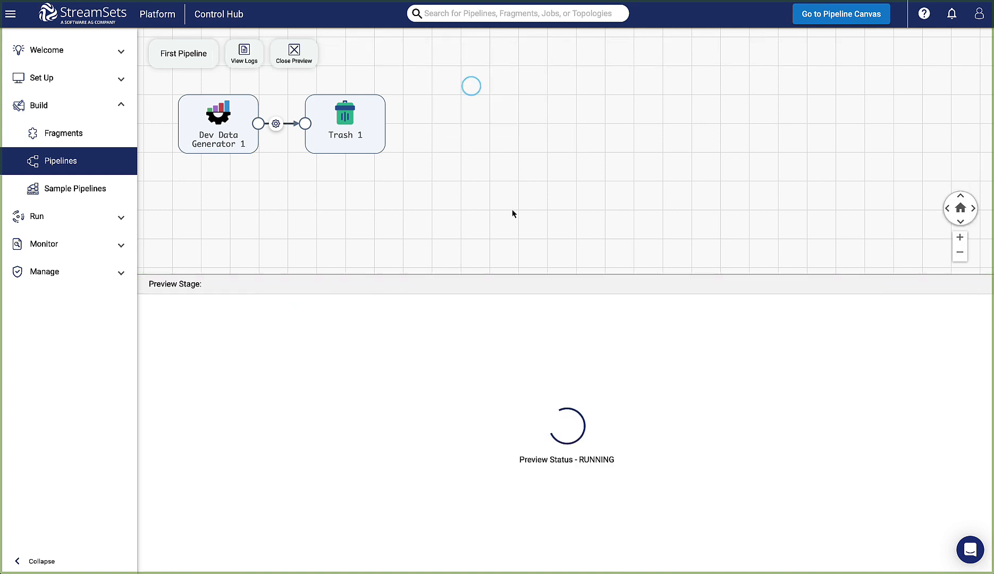
{"action": "left_click", "coordinate": [299, 56]}
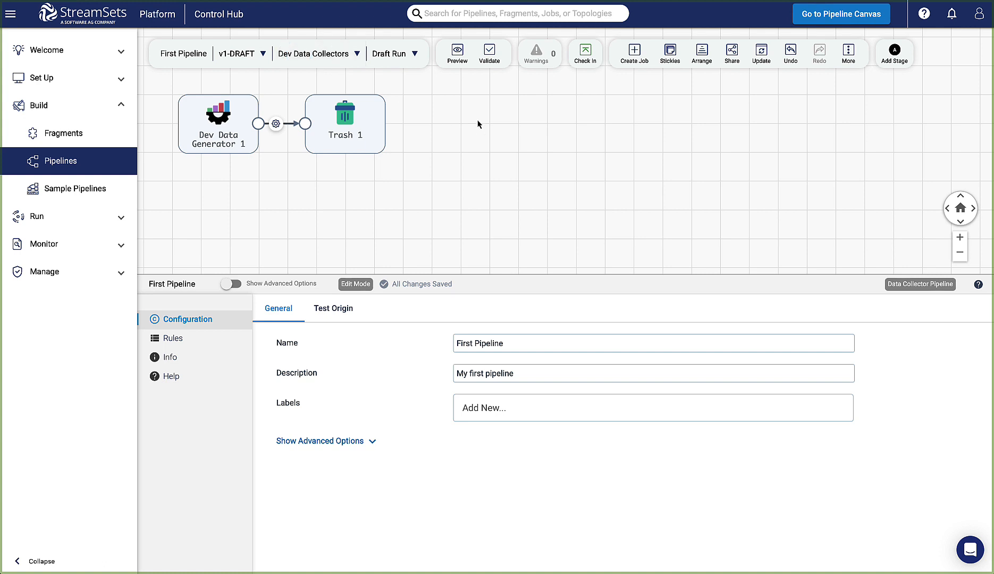
Step: Start a draft run of First Pipeline with the plain Start Pipeline option
{"action": "left_click", "coordinate": [413, 54]}
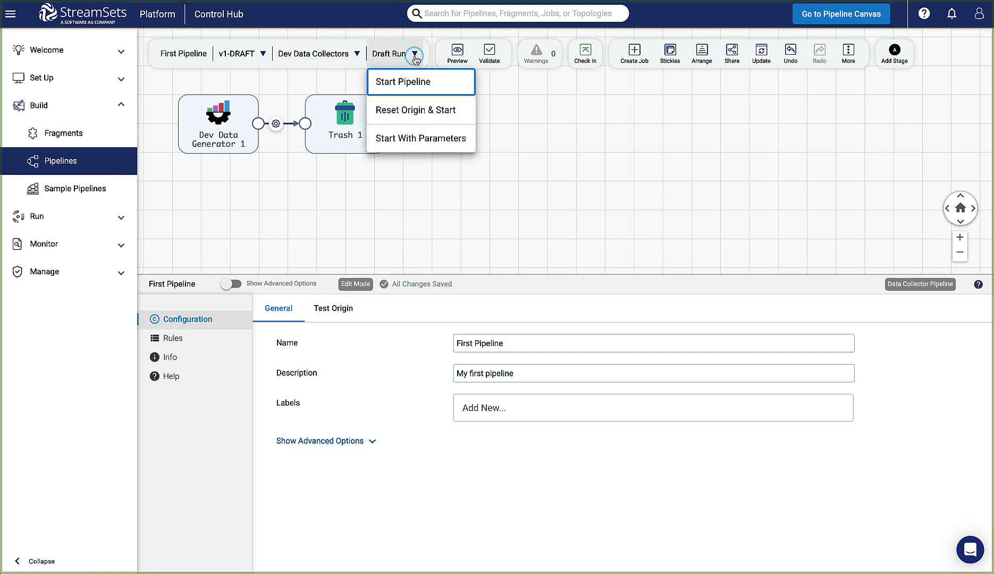
{"action": "left_click", "coordinate": [405, 80]}
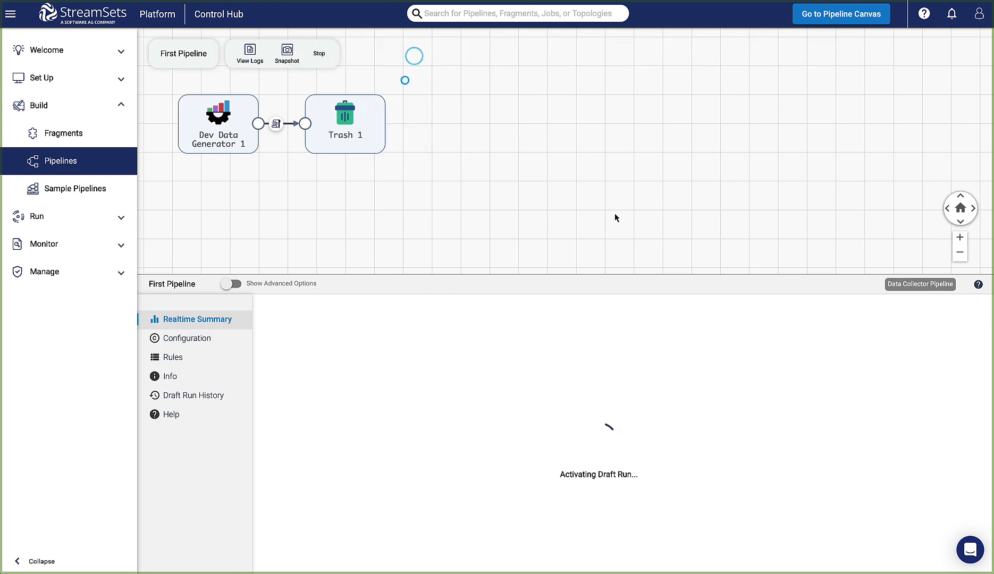